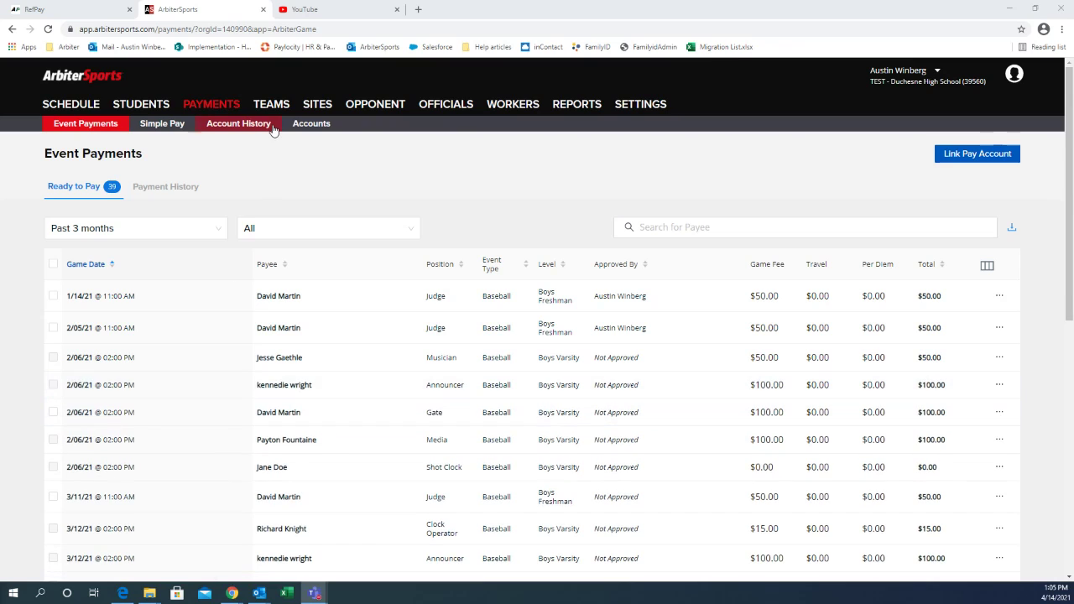
Step: Open the ArbiterPay accounts page and enter the ArbiterPay username to link
left_click(217, 124)
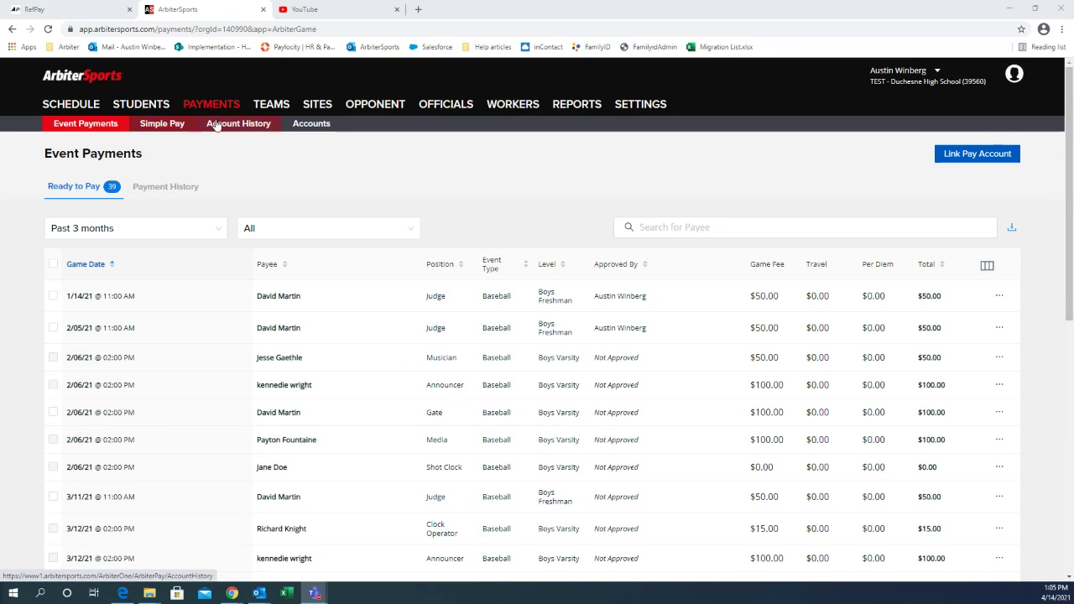
left_click(307, 126)
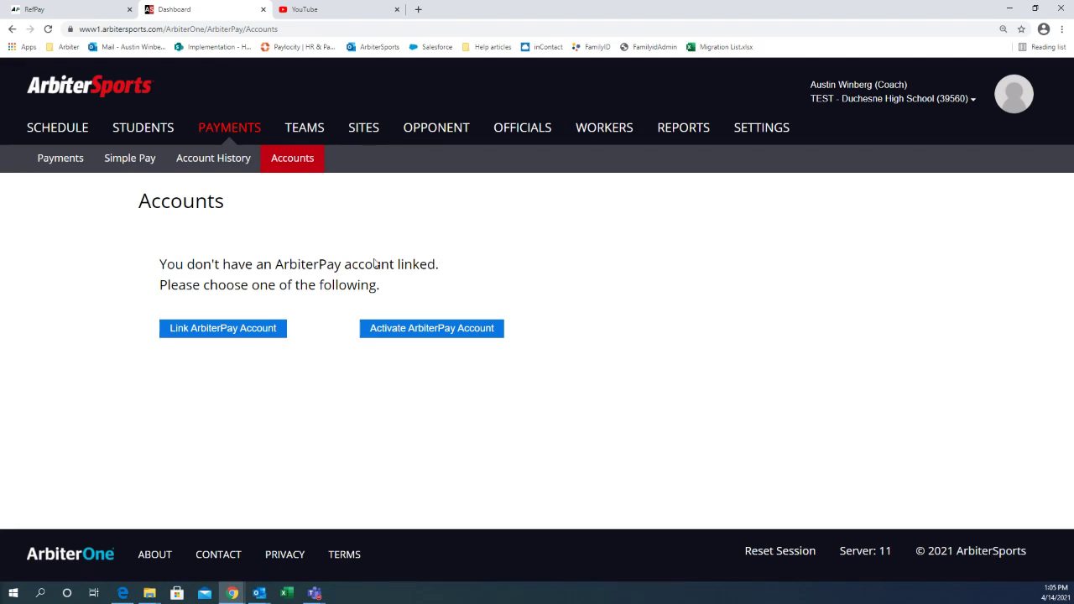
left_click(243, 332)
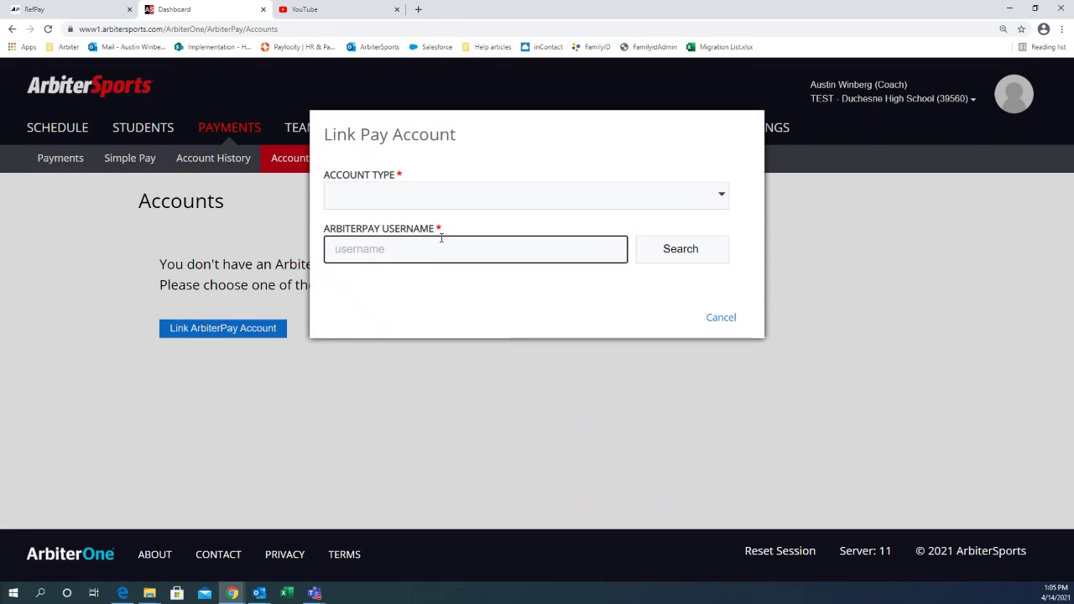
type("Arbi")
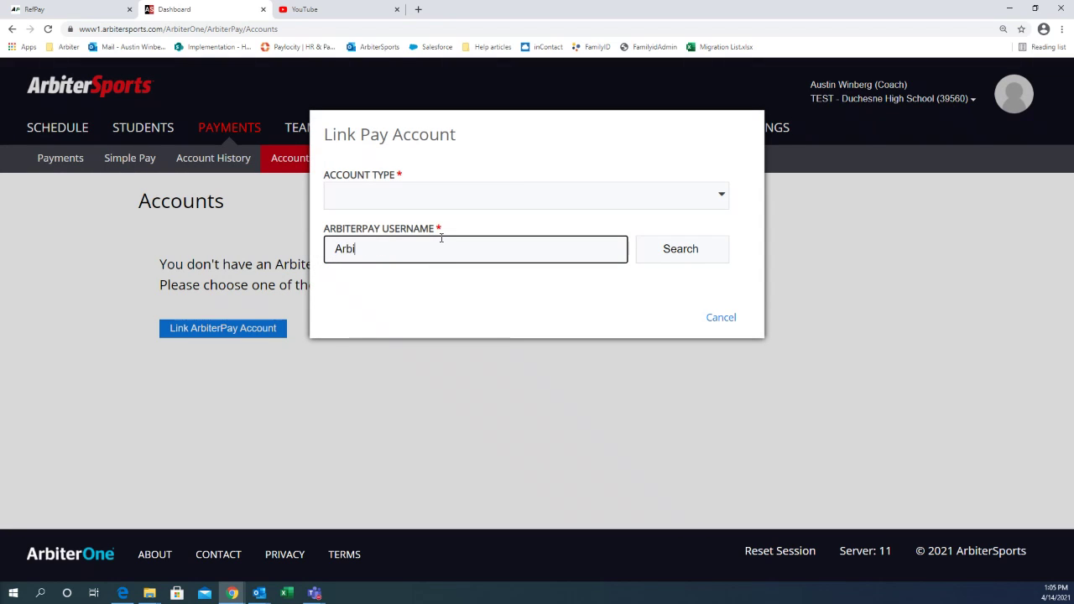
type("terschool")
key("Return")
Step: Add the Soccer Boys account as a Paying Account, confirming with the account PIN
left_click(477, 212)
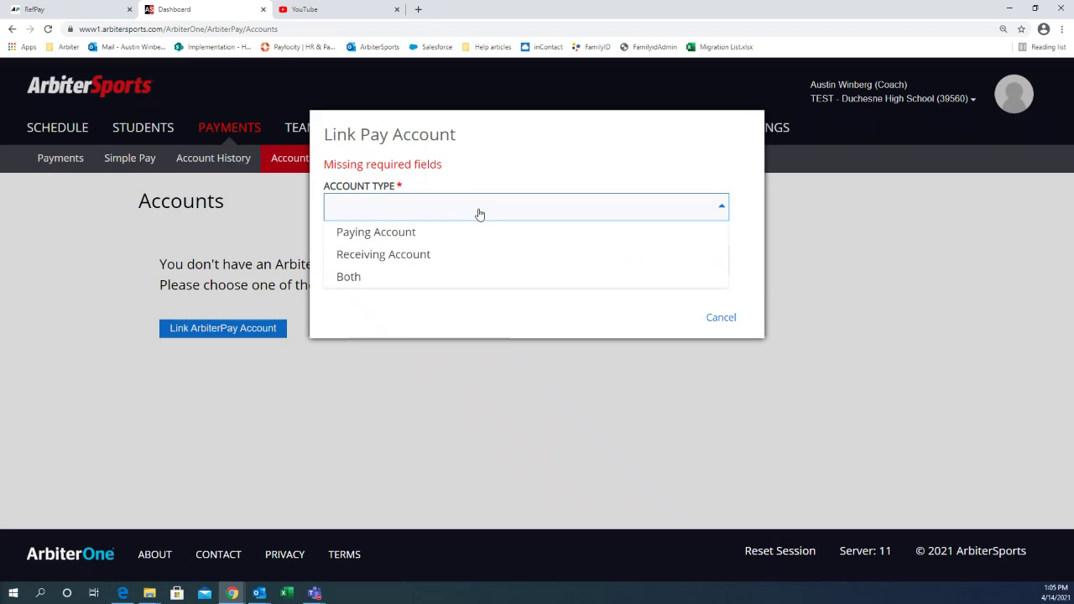
left_click(396, 240)
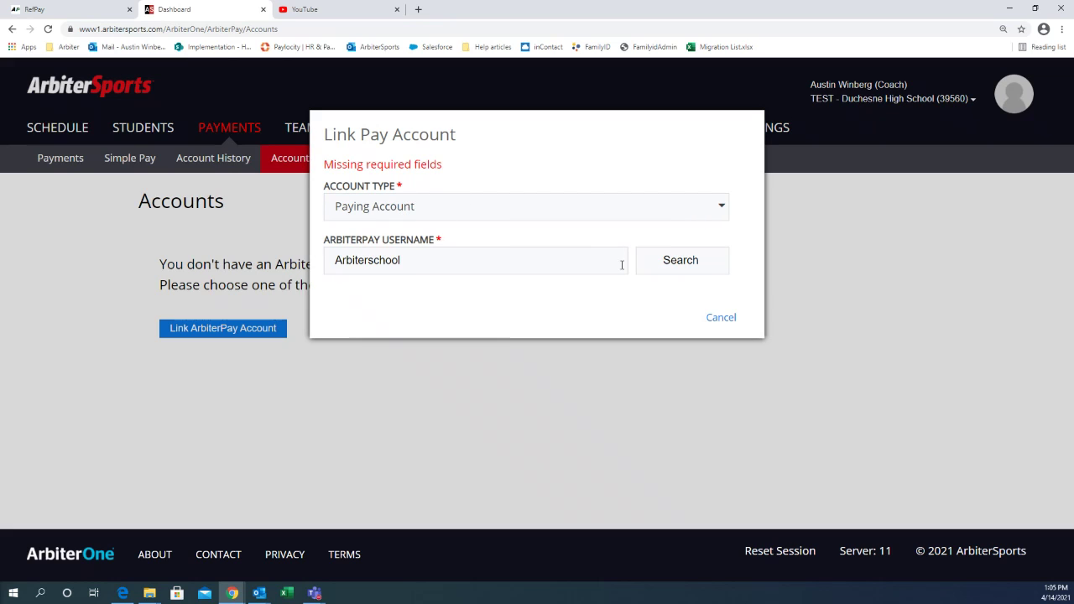
left_click(695, 277)
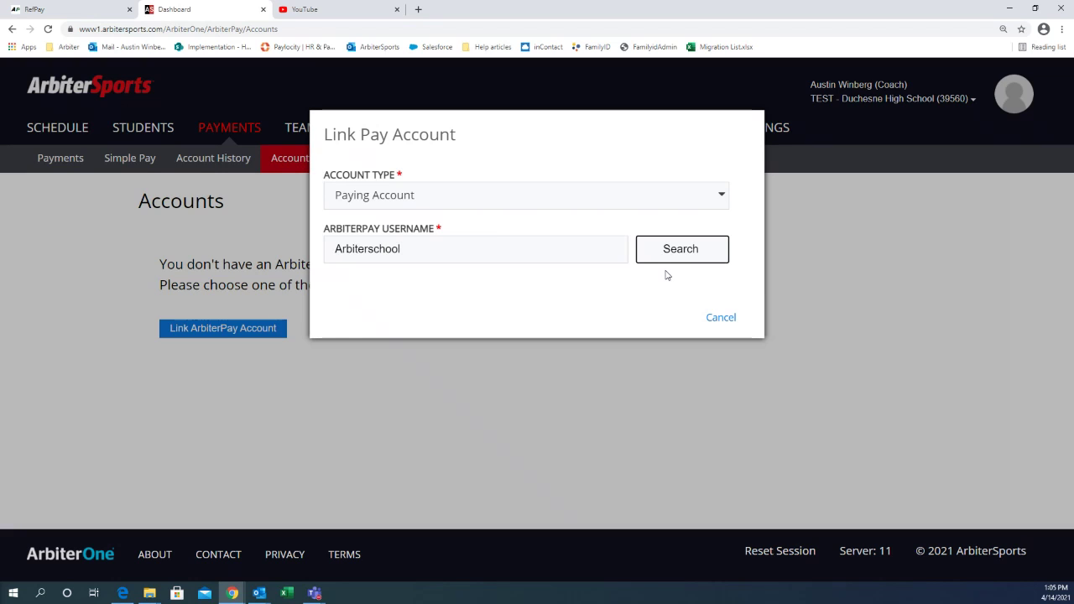
left_click(660, 253)
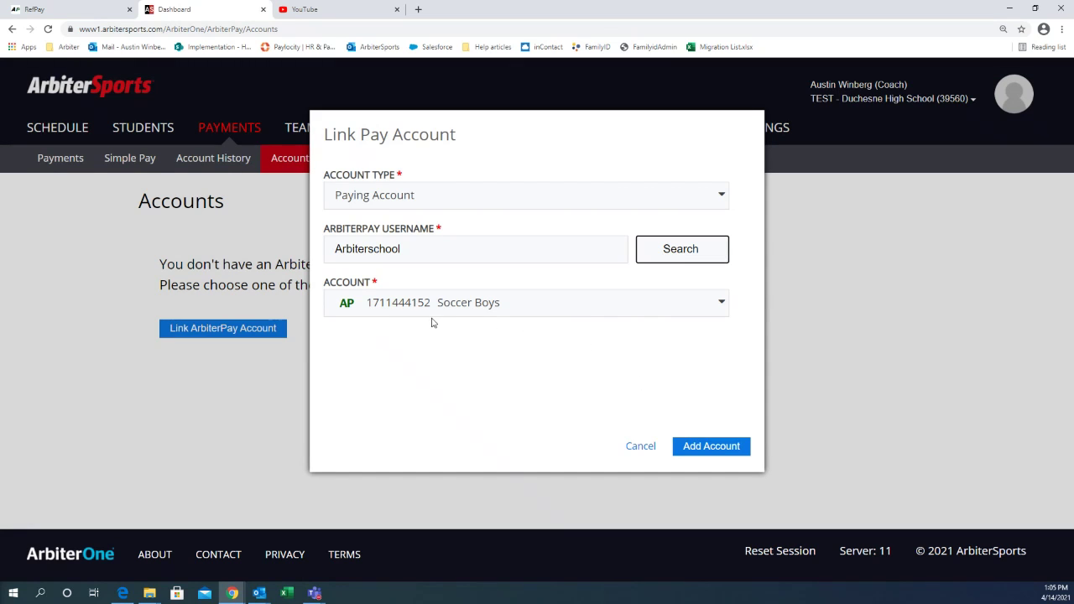
left_click(700, 445)
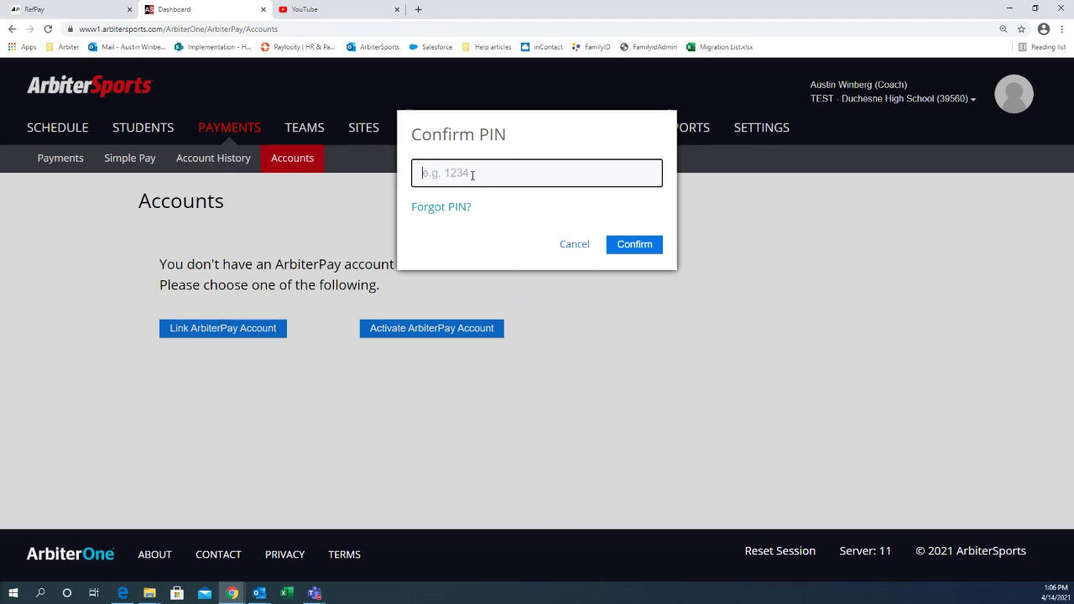
type("9999")
key("Return")
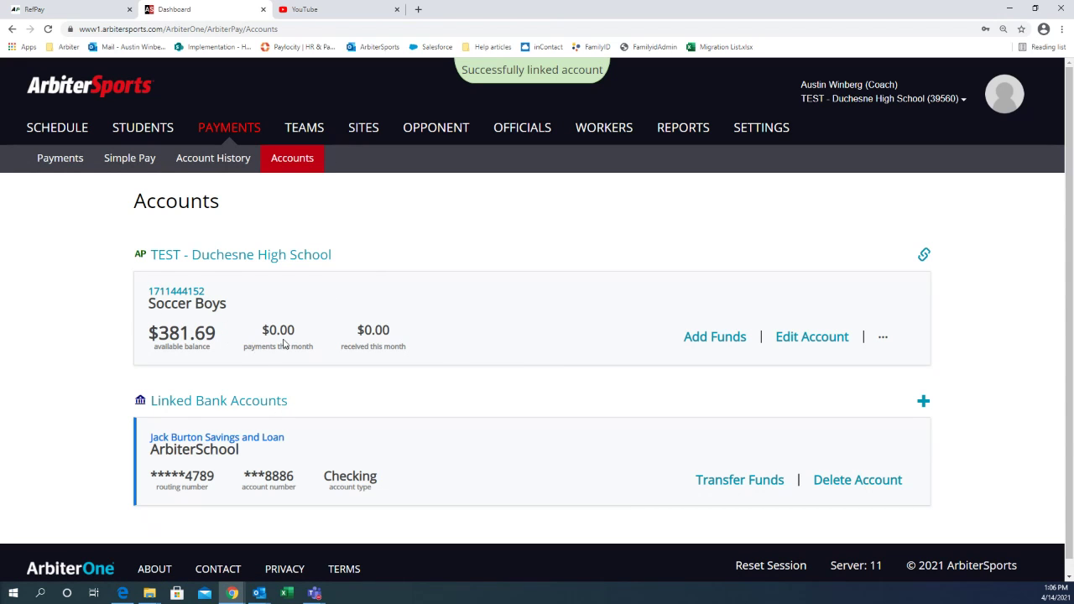
Step: Return to Event Payments and show payments for the Past 7 Days
left_click(52, 164)
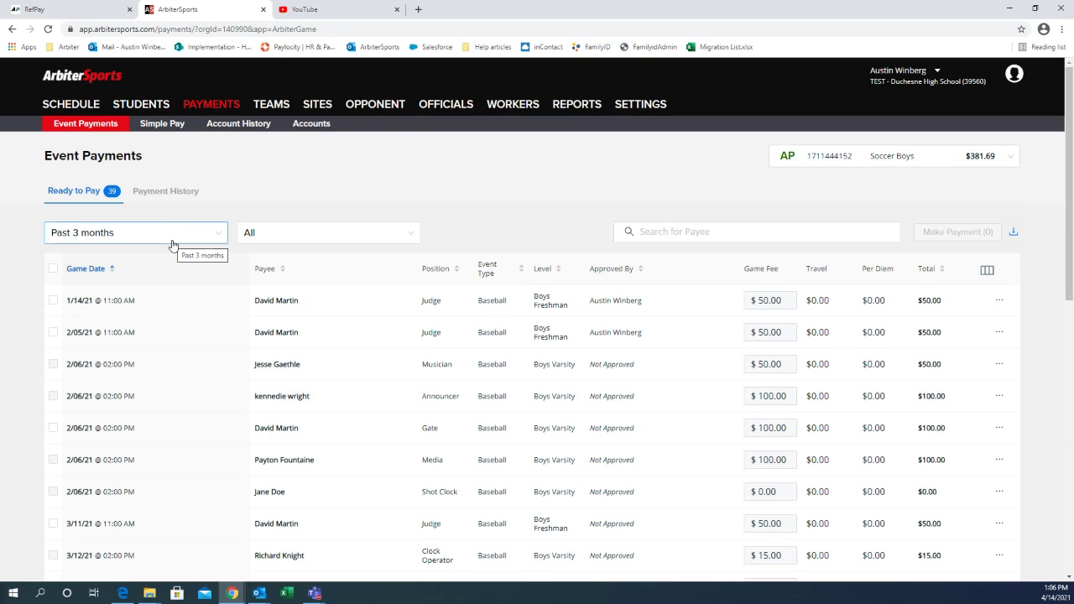
left_click(173, 236)
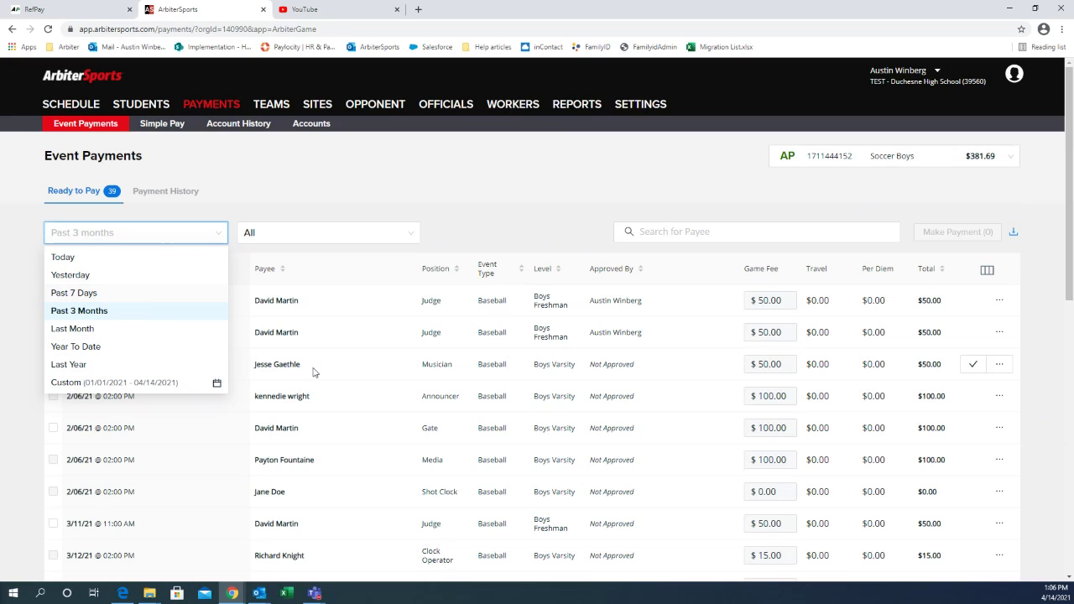
left_click(101, 293)
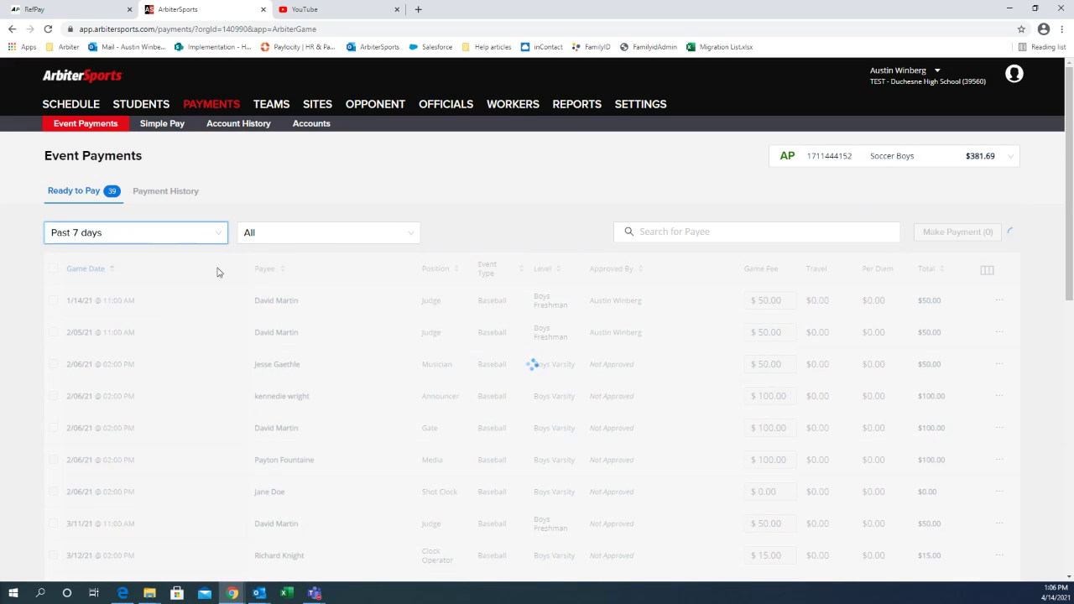
Step: Restore the Past 3 Months date range, leaving Event Type at All
left_click(207, 239)
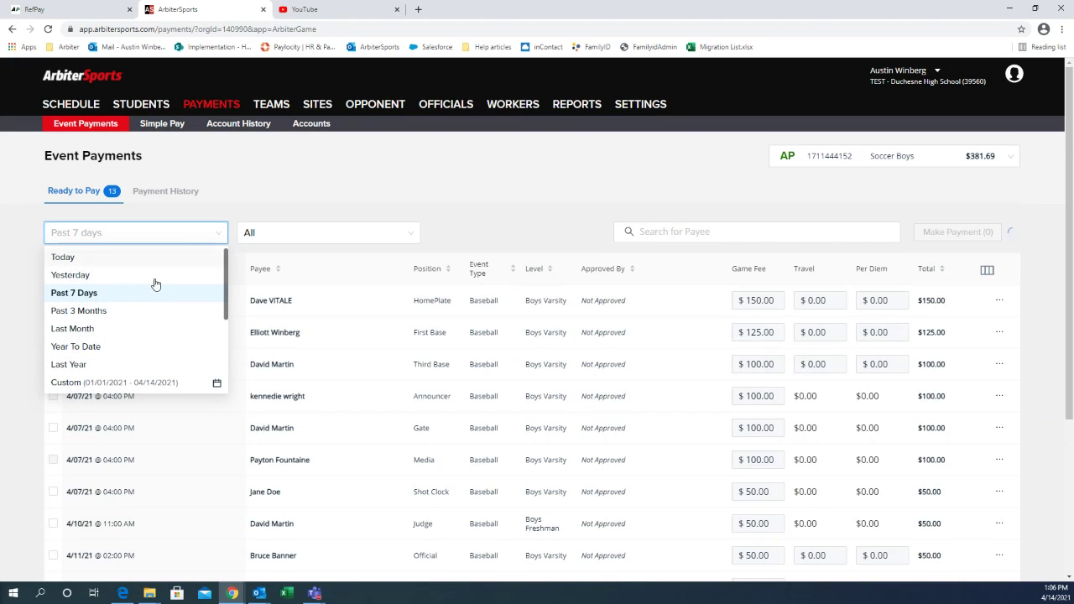
left_click(99, 311)
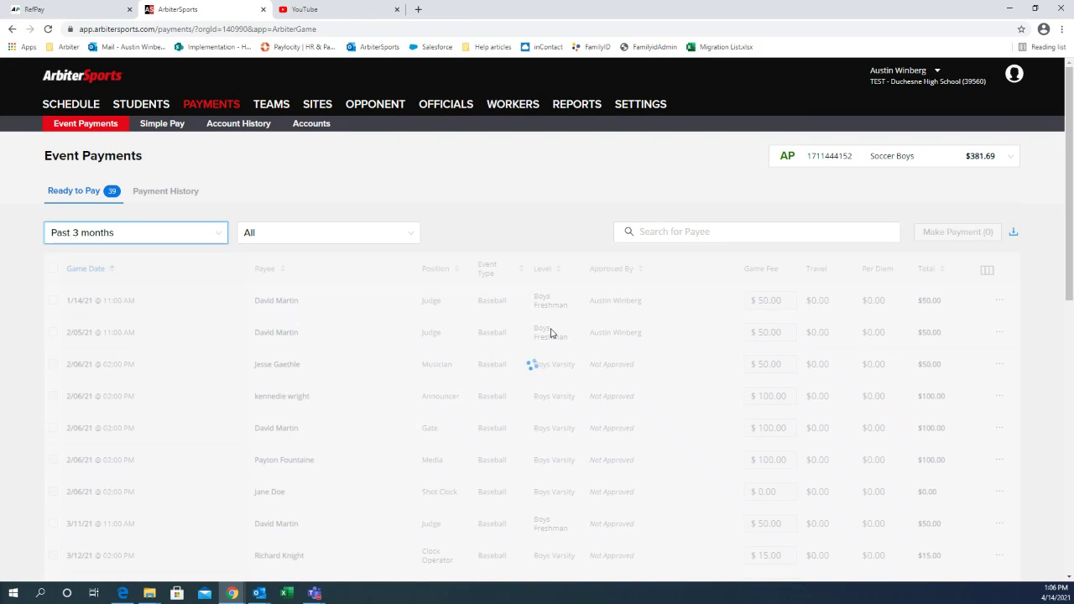
left_click(326, 242)
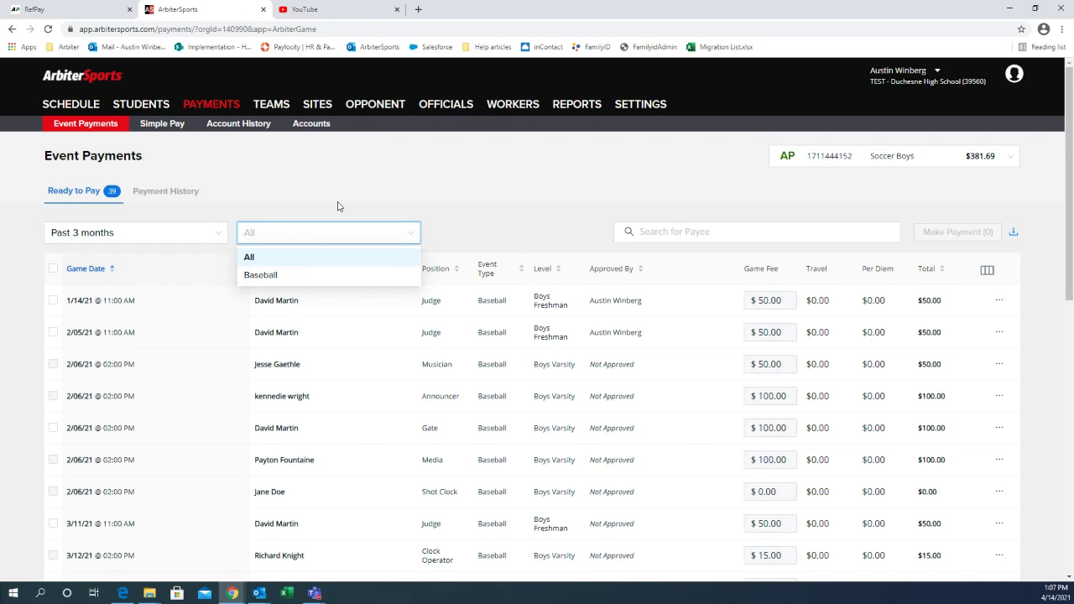
left_click(551, 223)
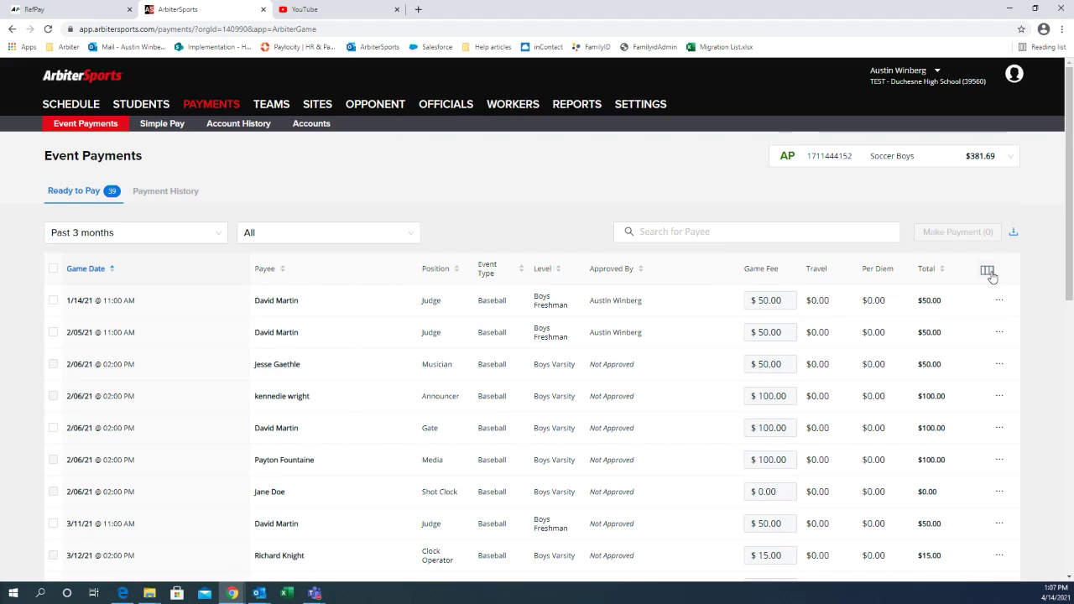
left_click(988, 272)
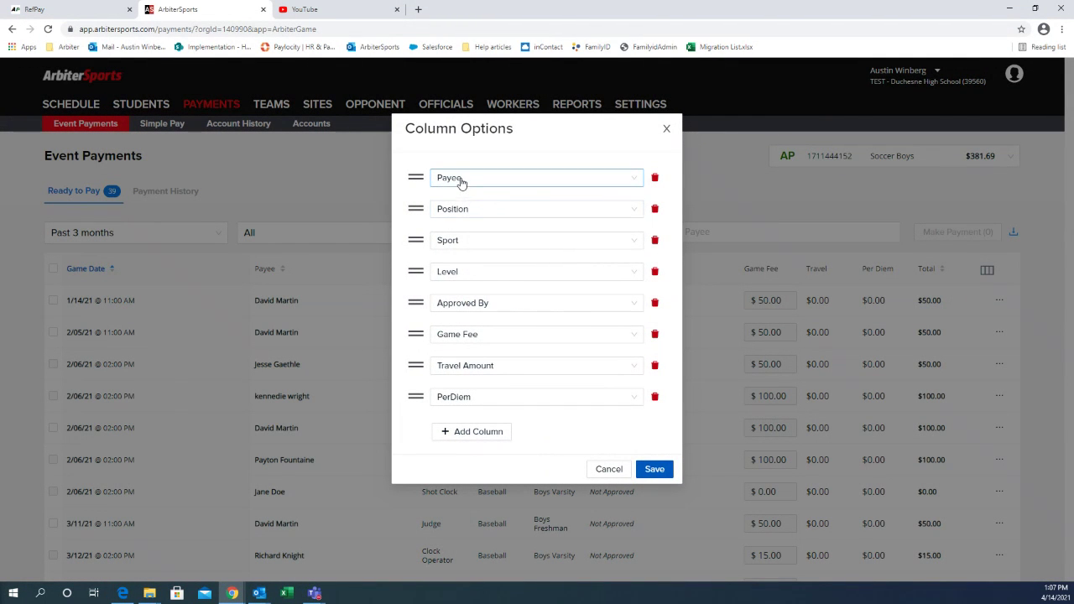
mouse_move(457, 179)
left_mouse_down()
mouse_move(479, 264)
mouse_move(466, 183)
left_mouse_up()
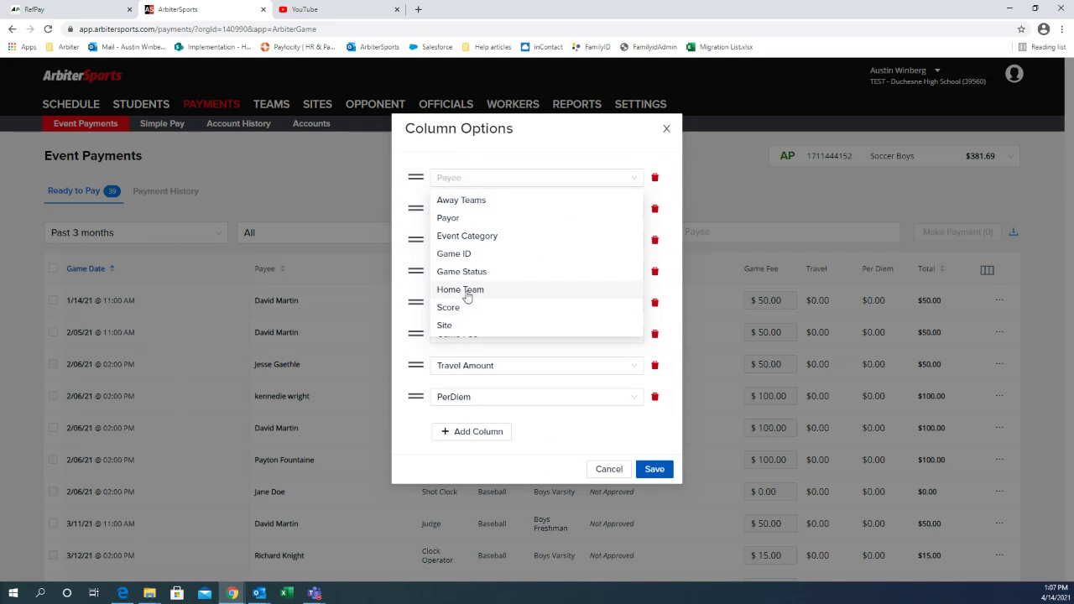
left_click(545, 159)
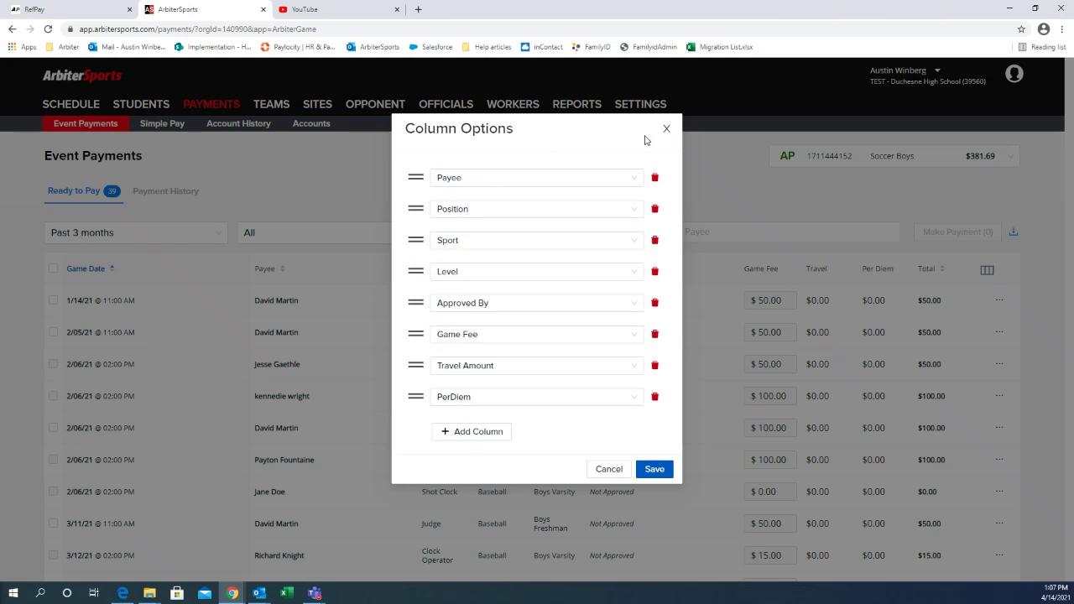
left_click(664, 130)
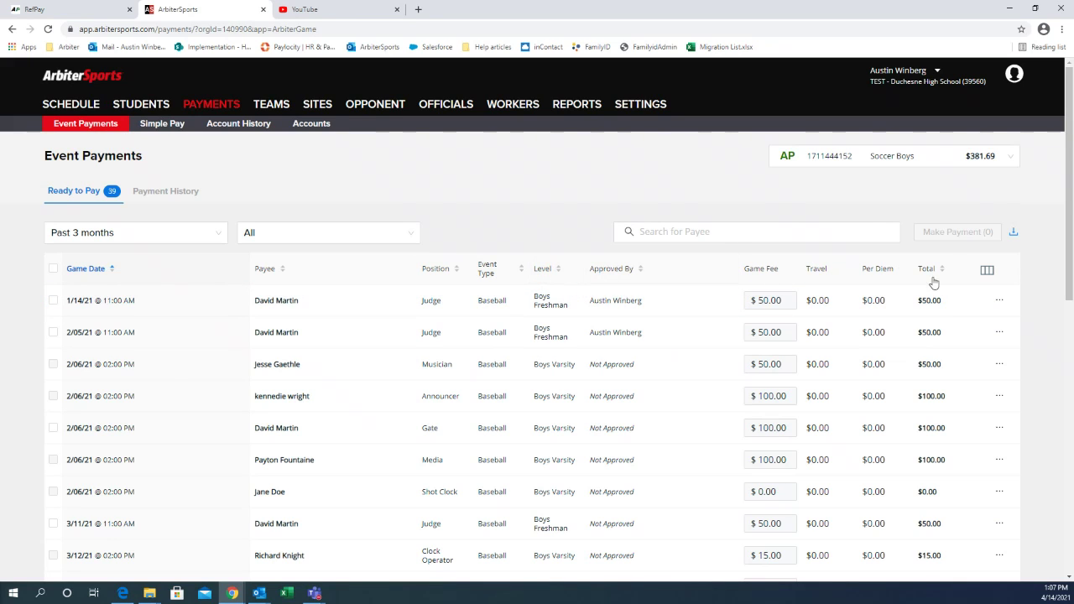
left_click(999, 301)
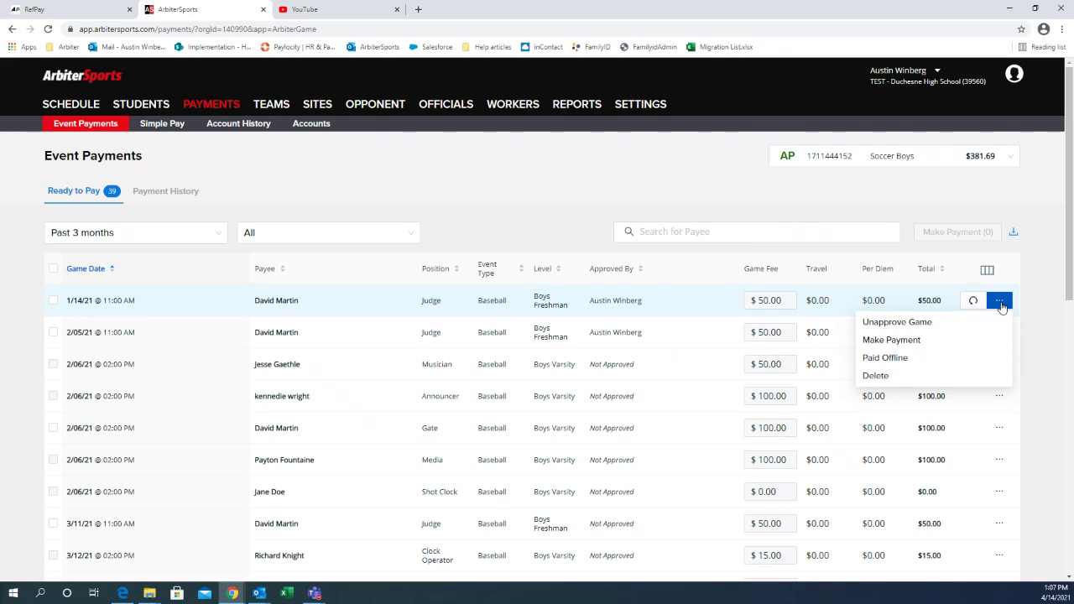
left_click(937, 326)
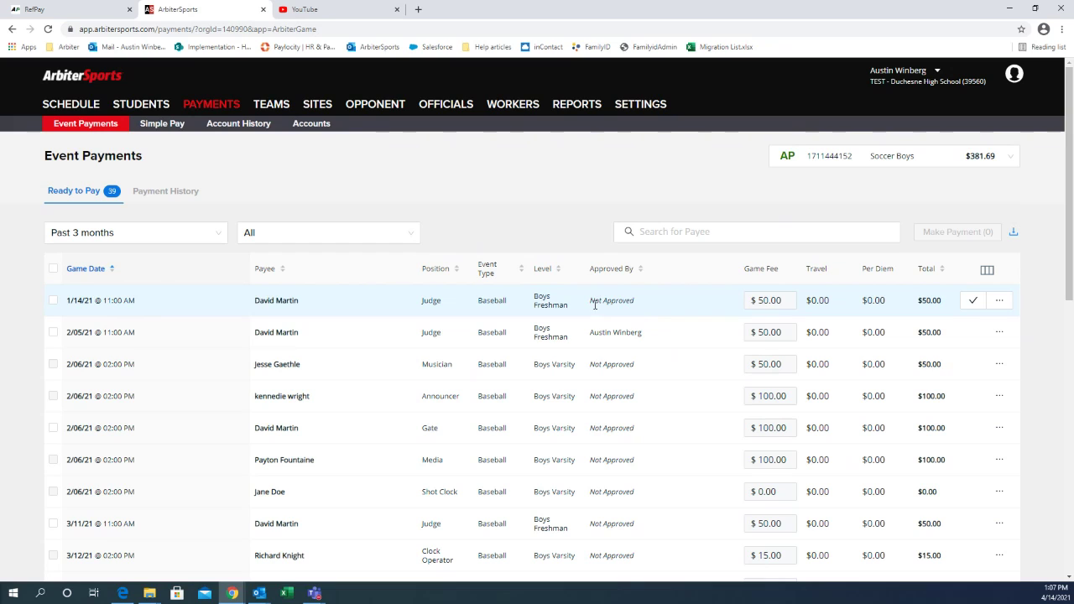
left_click(999, 301)
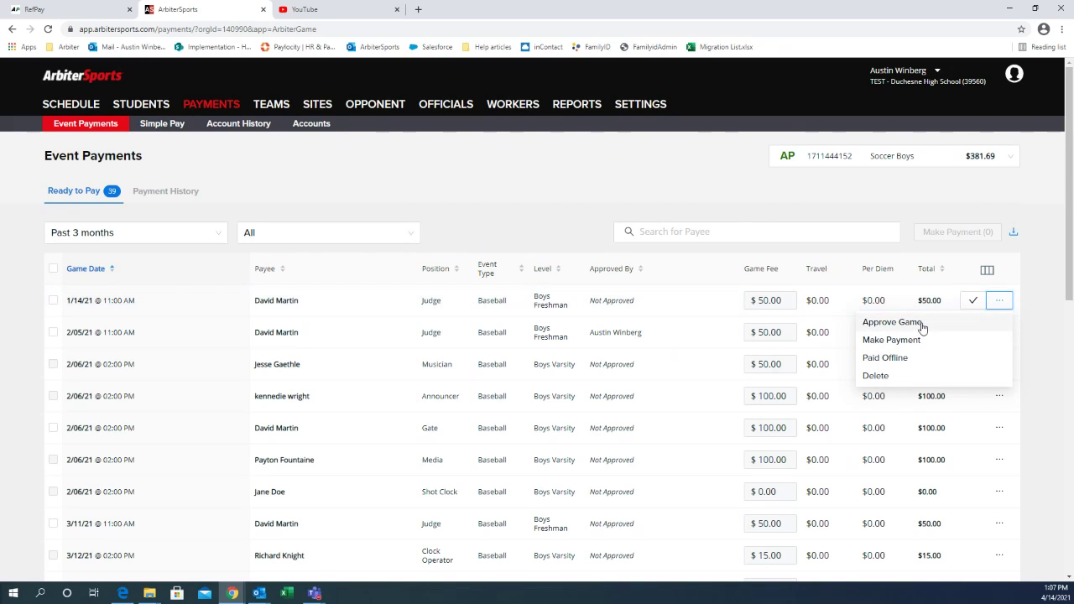
left_click(921, 324)
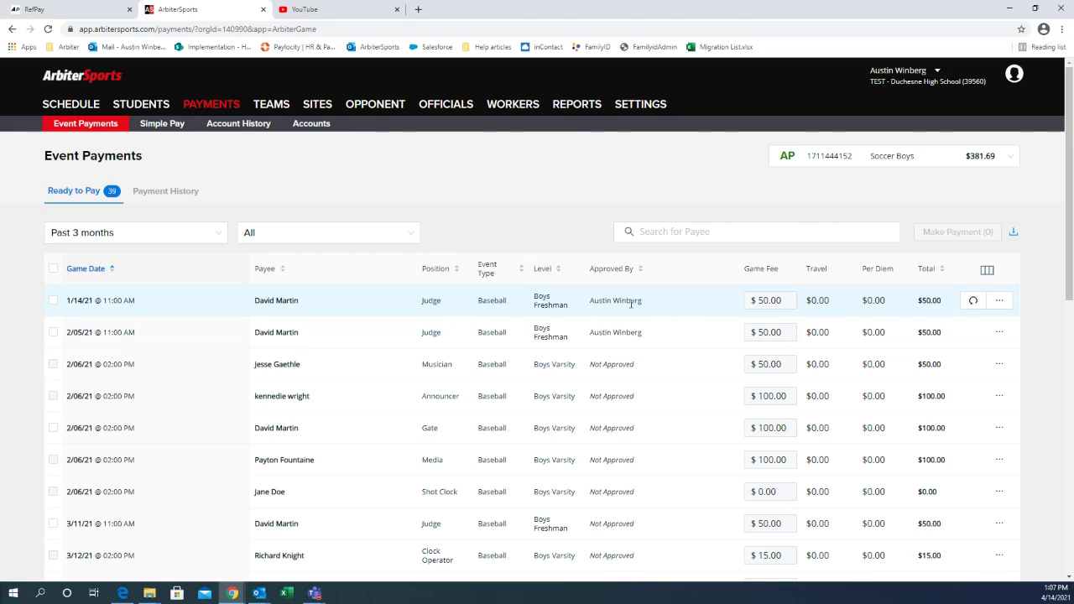
left_click(783, 303)
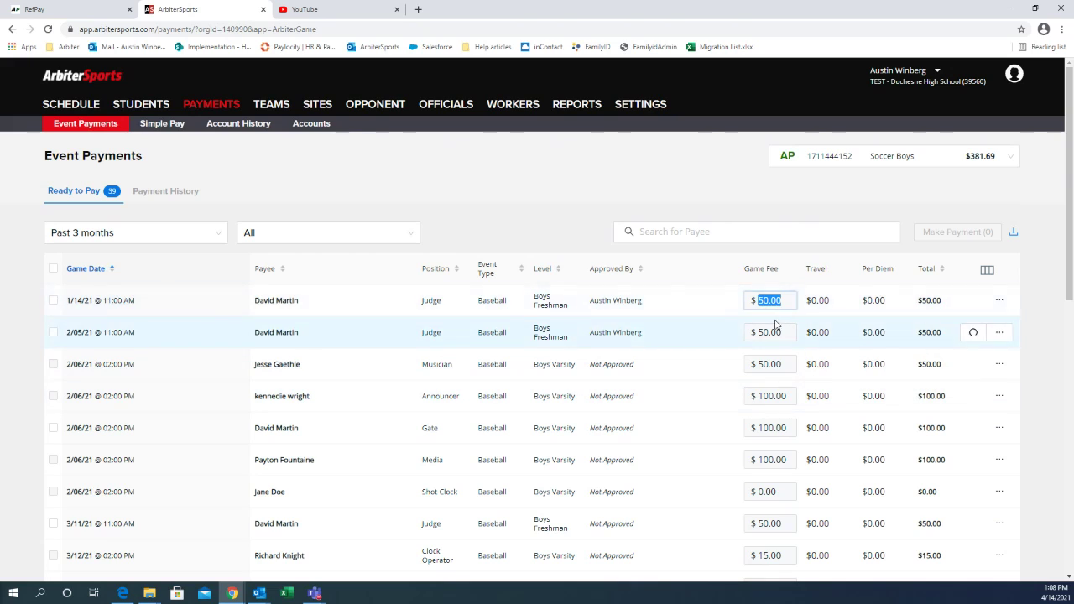
left_click(999, 301)
left_click(998, 300)
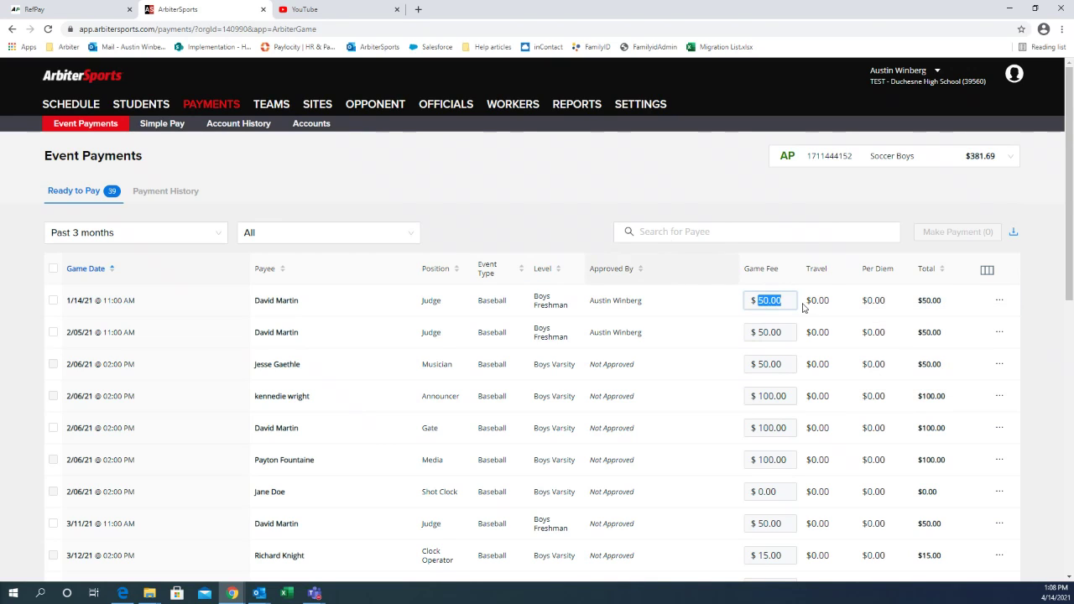
left_click(998, 302)
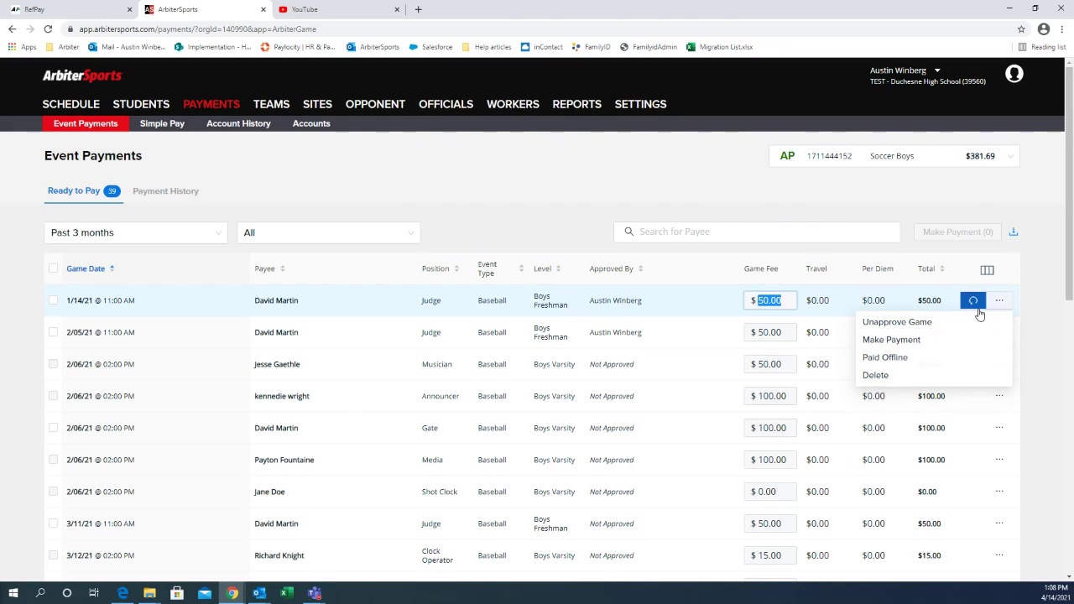
left_click(998, 302)
left_click(998, 302)
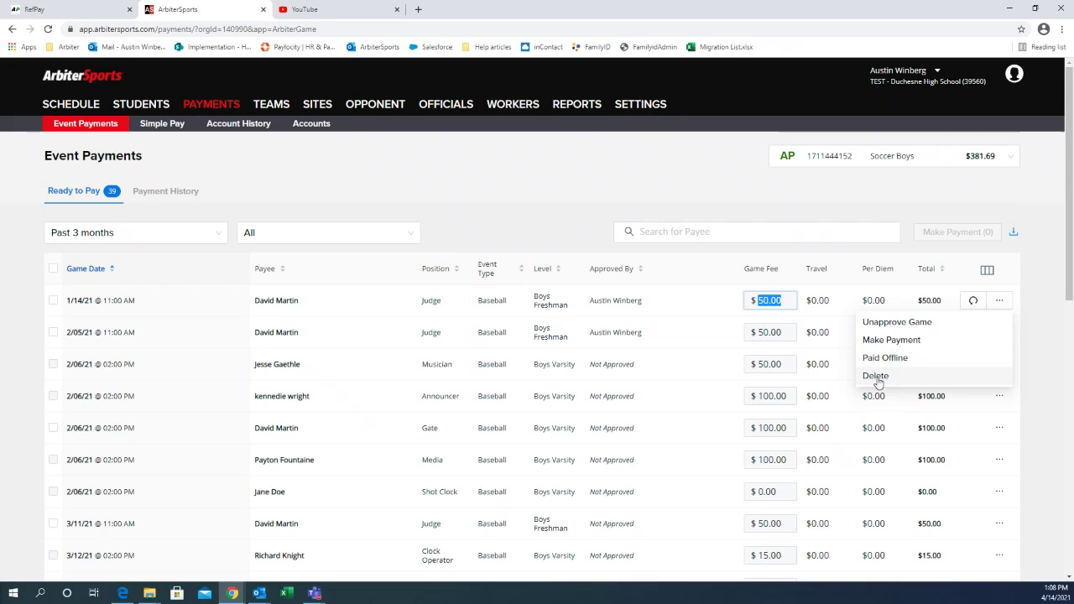
left_click(802, 256)
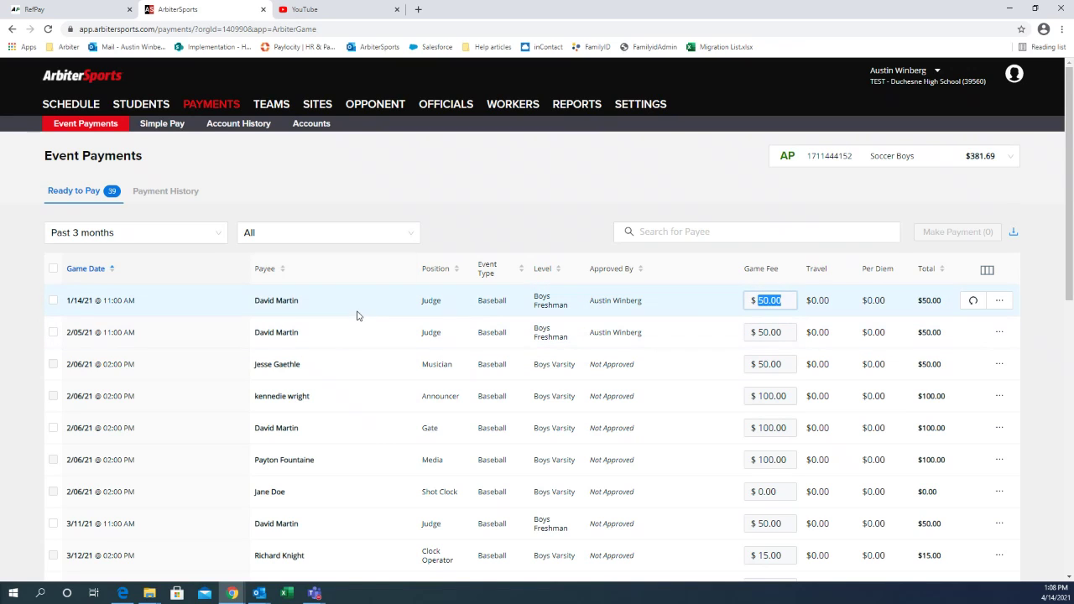
left_click(52, 300)
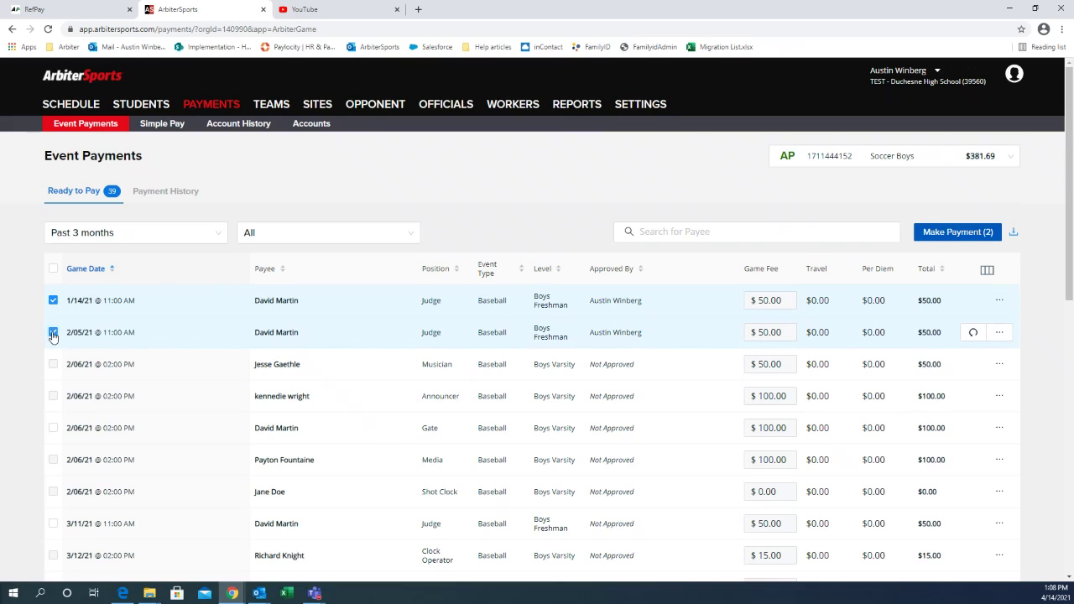
left_click(941, 238)
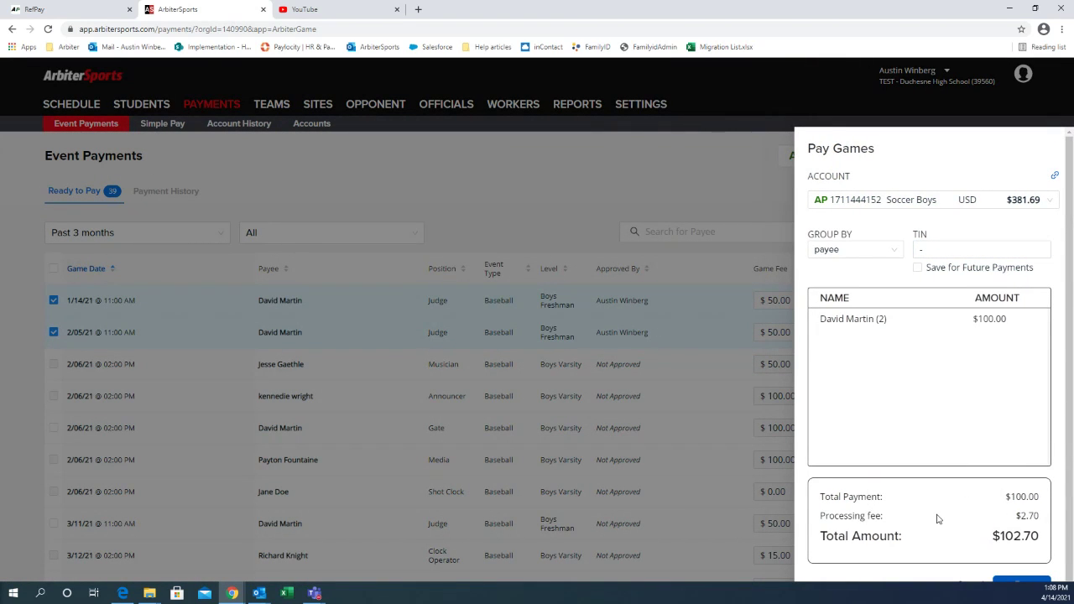
scroll(937, 443, "down", 1)
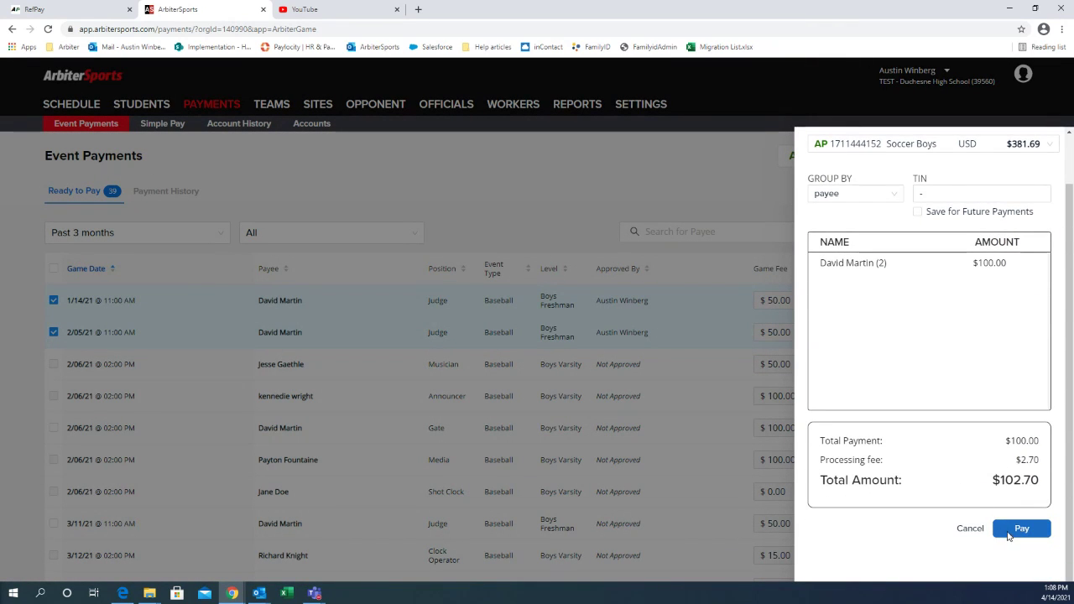
left_click(1015, 528)
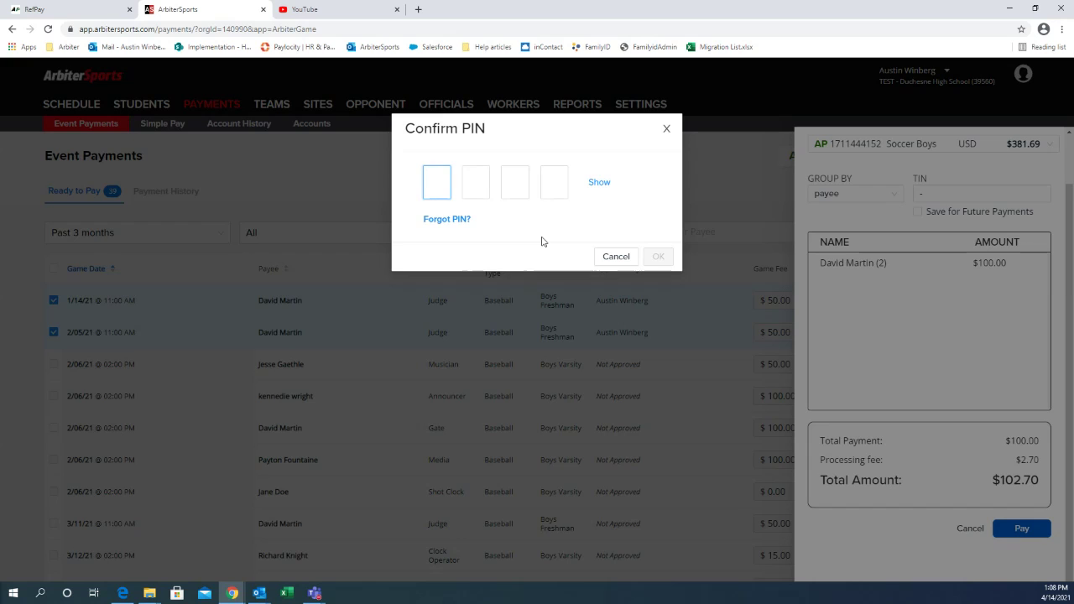
left_click(615, 257)
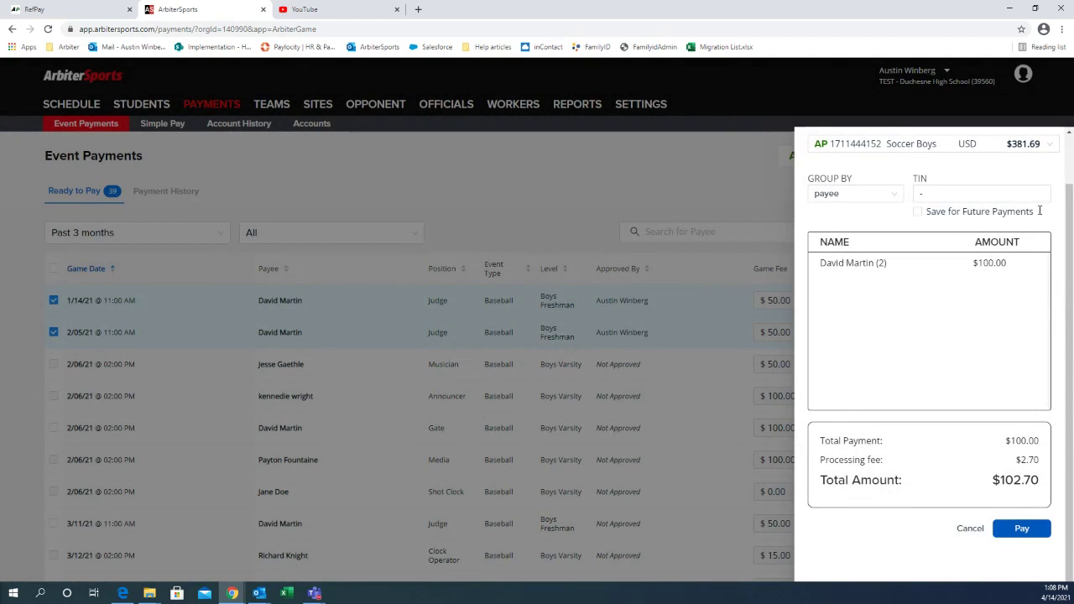
left_click(650, 201)
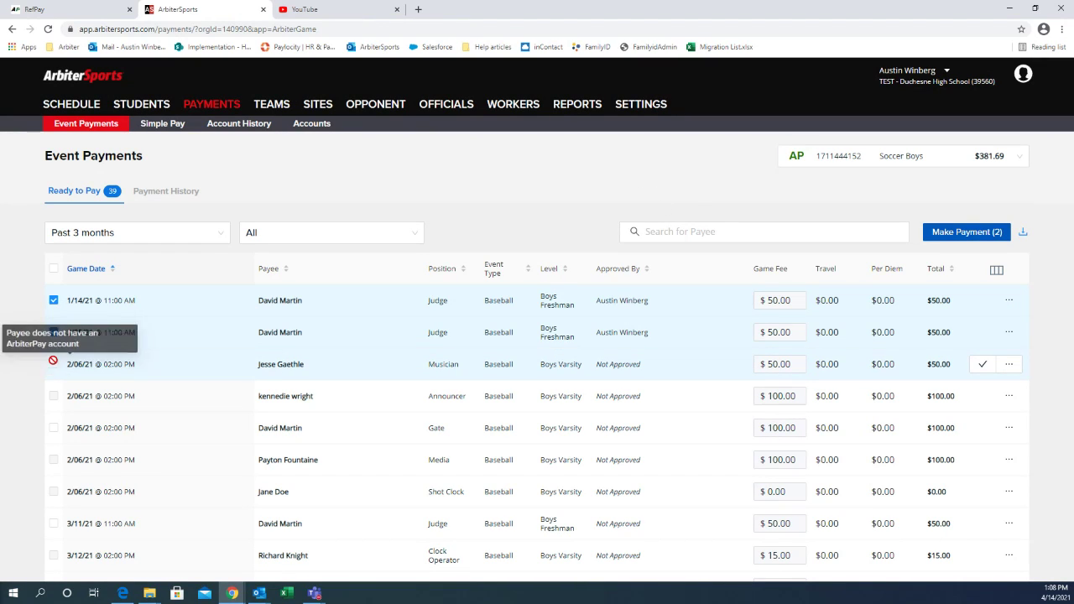
mouse_move(54, 366)
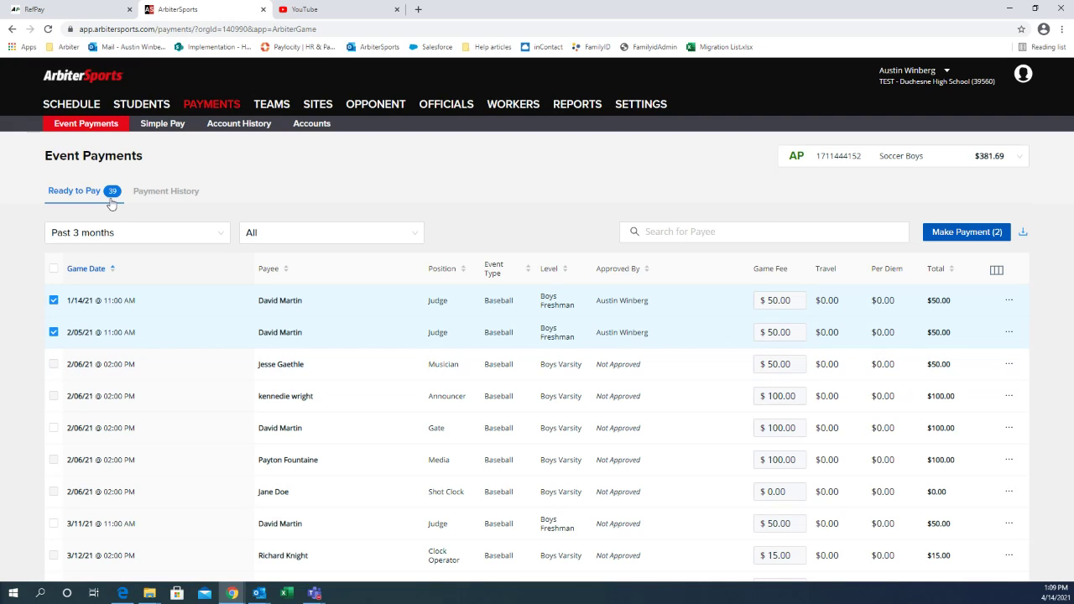
Step: Load arbiterpay.com in the browser, correcting the mistyped arbiterspay.com address
left_click(84, 10)
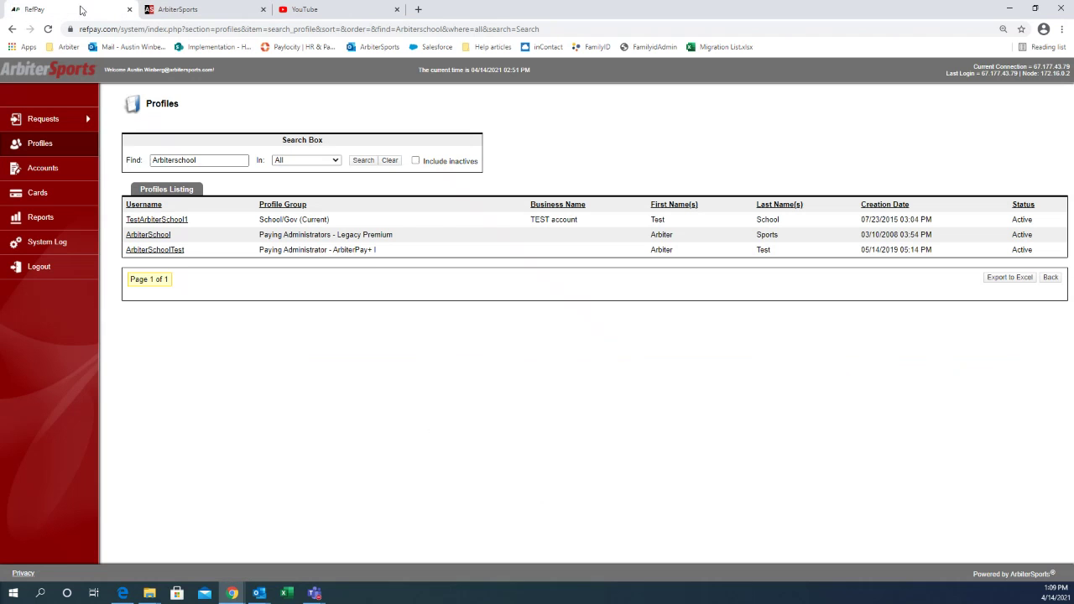
left_click(176, 29)
type("arbiter")
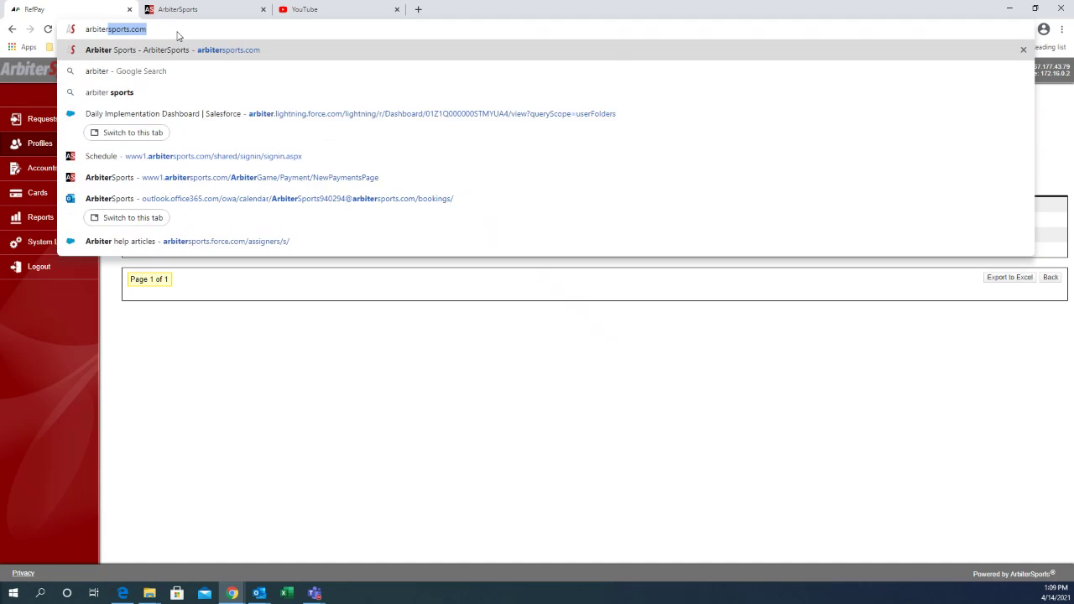
type("spay.com")
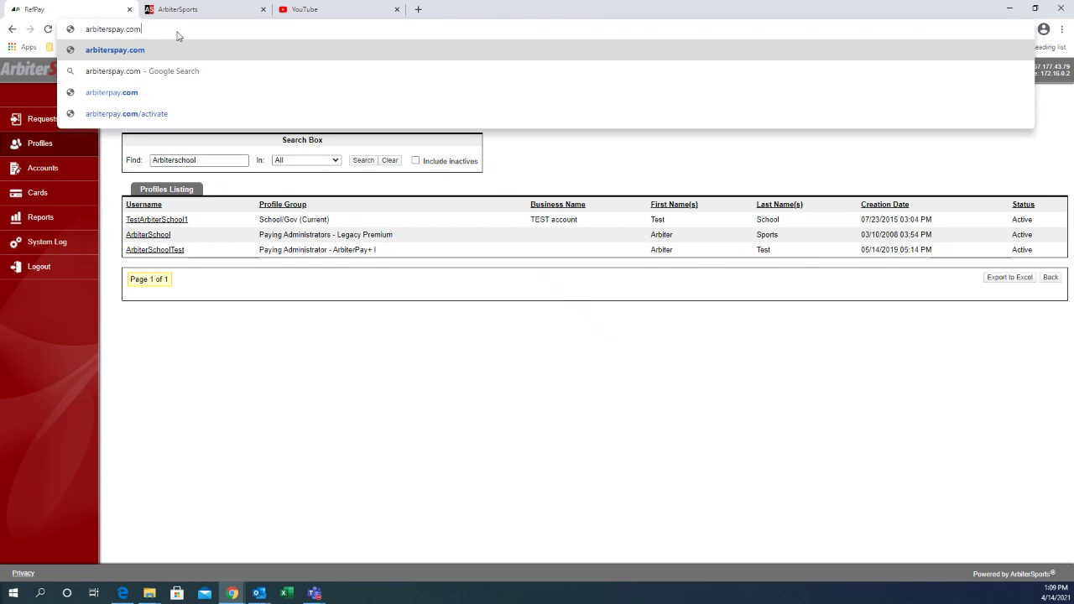
key("Return")
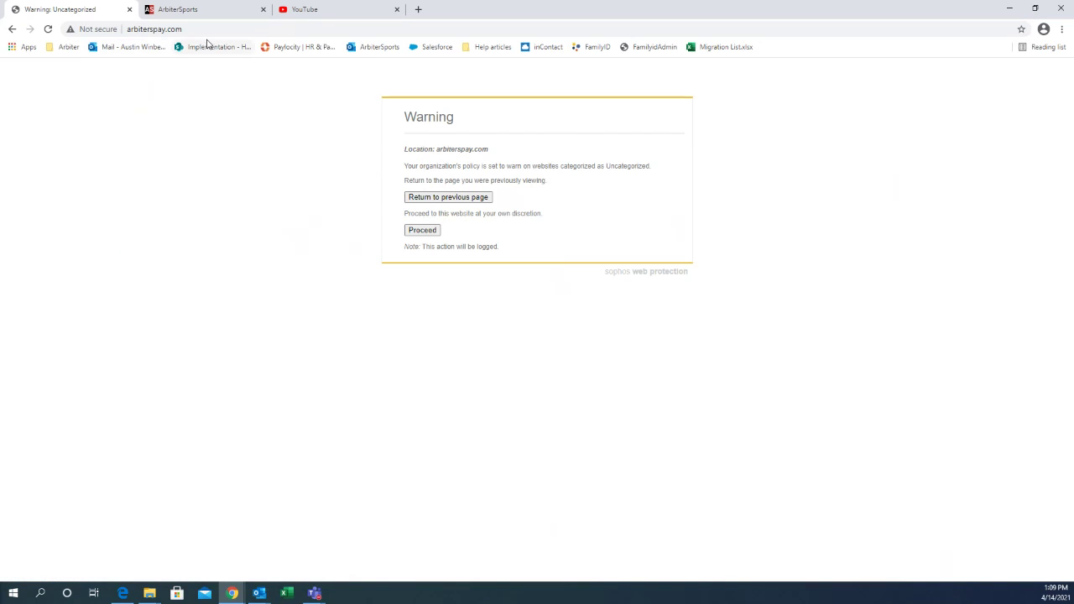
left_click(145, 29)
type("arbiterpay")
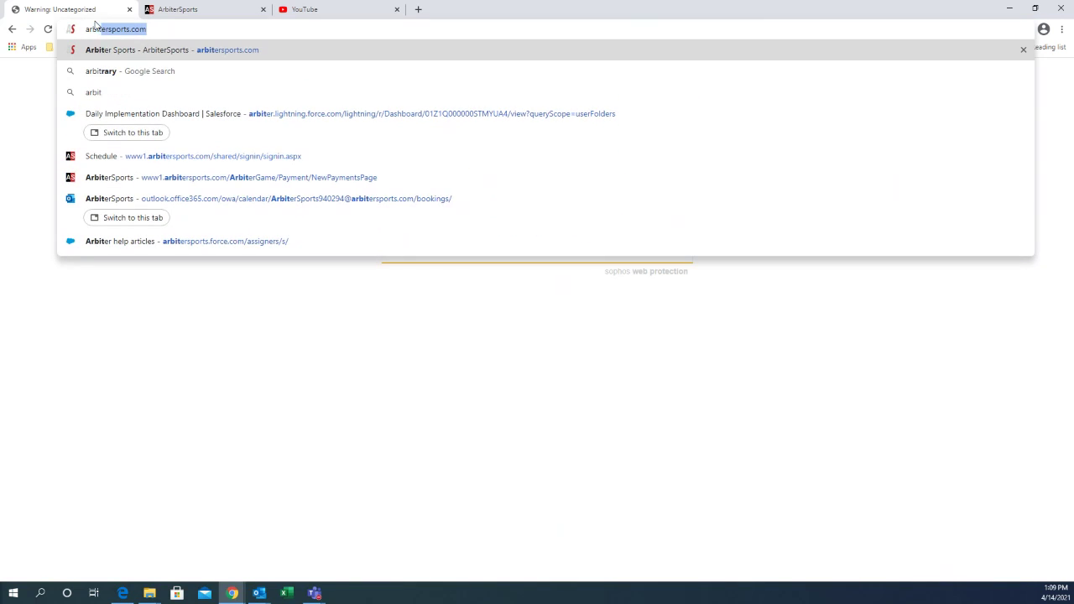
type(".c")
key("Return")
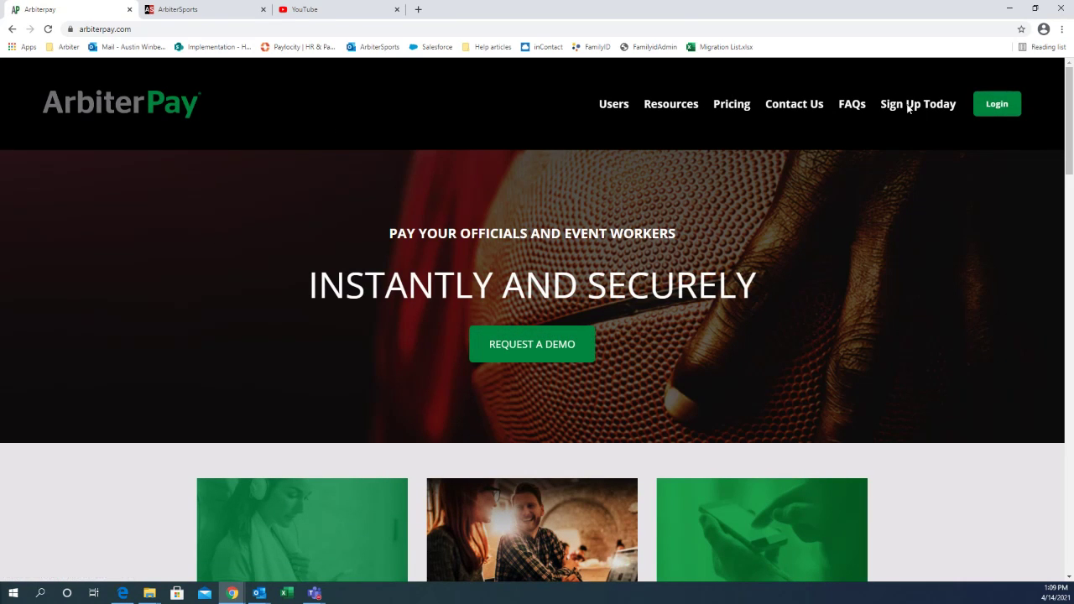
Step: Start an ArbiterPay sign-up as Sports Official/Event Worker, then return to ArbiterSports
left_click(911, 105)
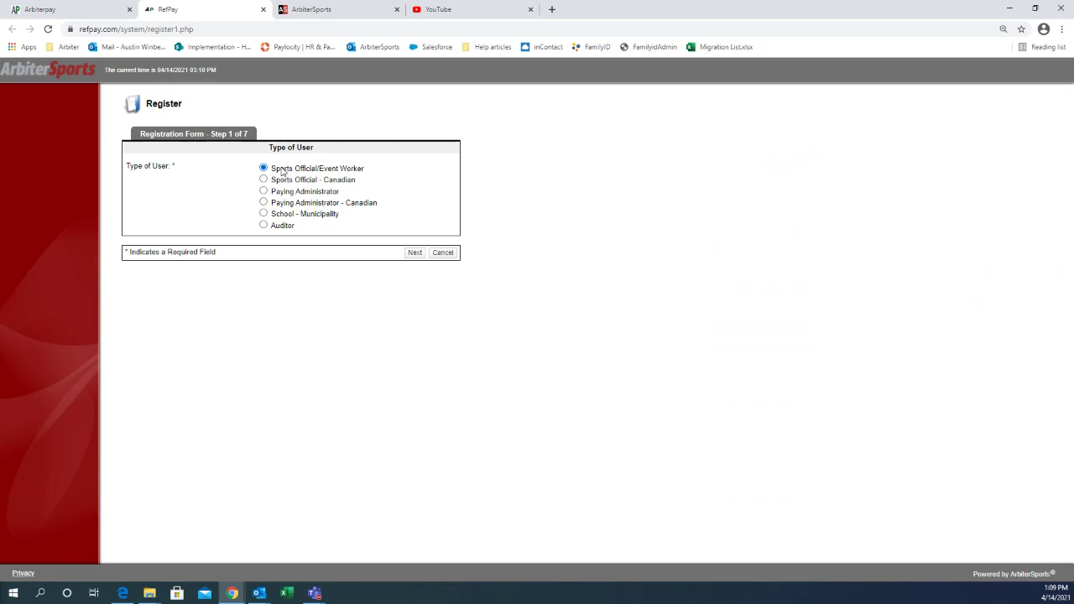
left_click(416, 253)
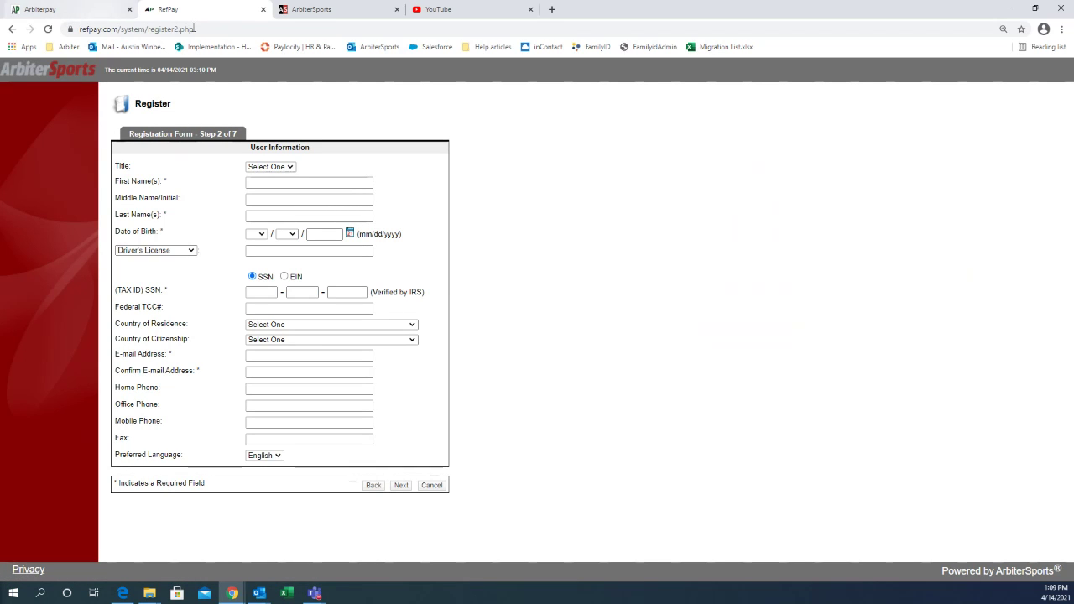
left_click(317, 12)
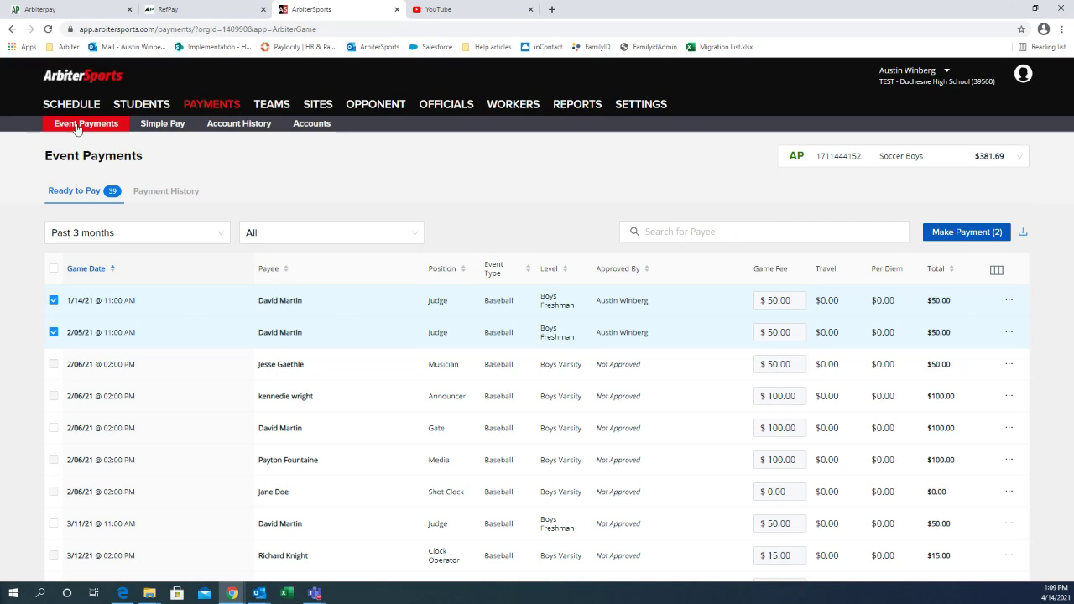
Step: View the empty Payment History, then the Simple Pay page showing no payments
left_click(170, 197)
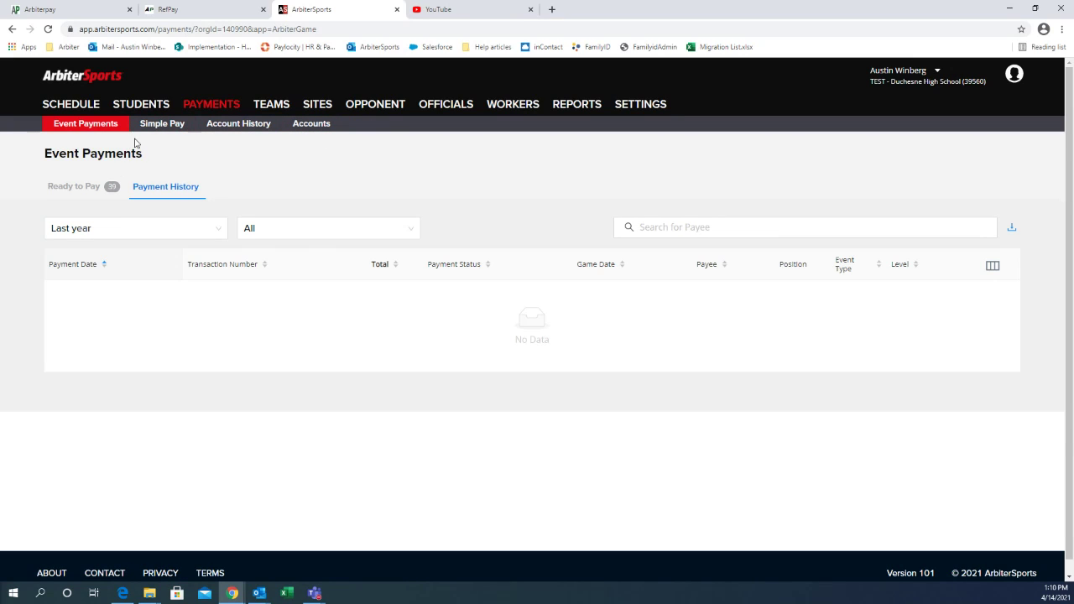
left_click(154, 130)
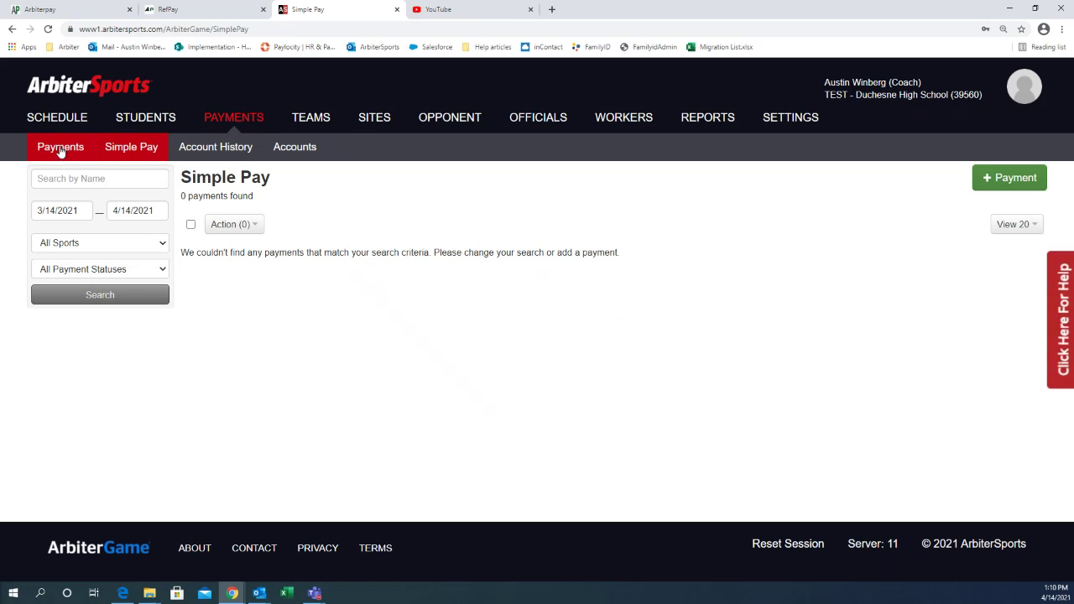
Step: Open a new Simple Pay payment form, cancel it, and return to Event Payments
left_click(60, 150)
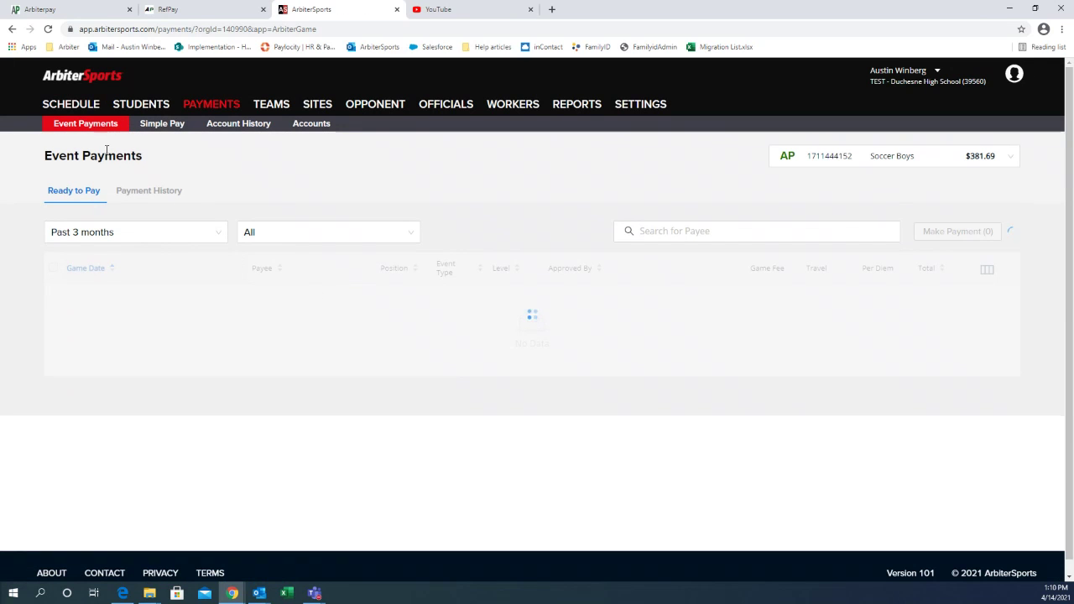
left_click(163, 127)
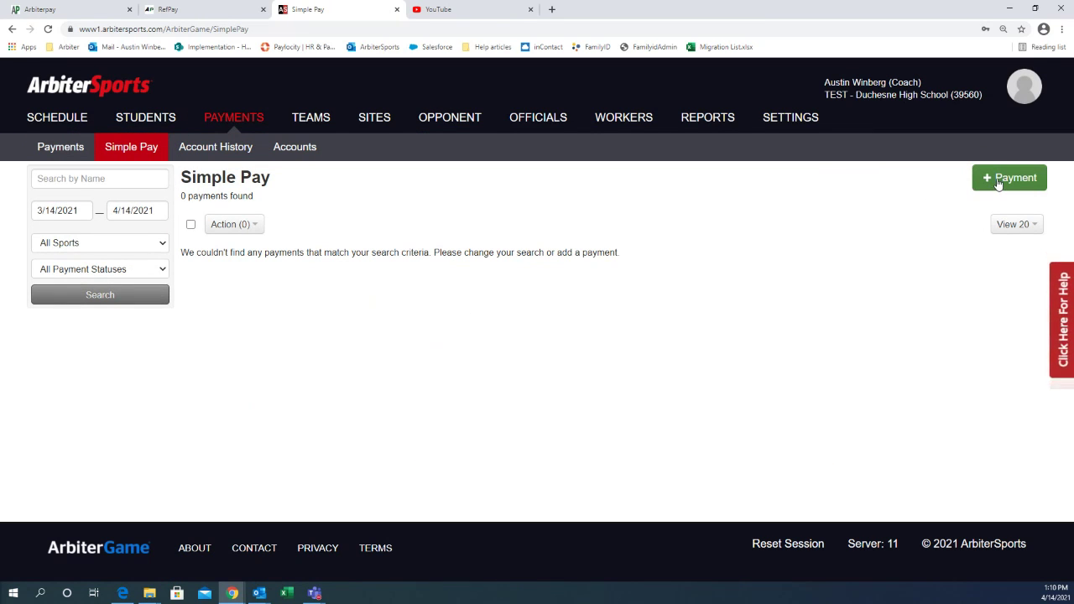
left_click(999, 184)
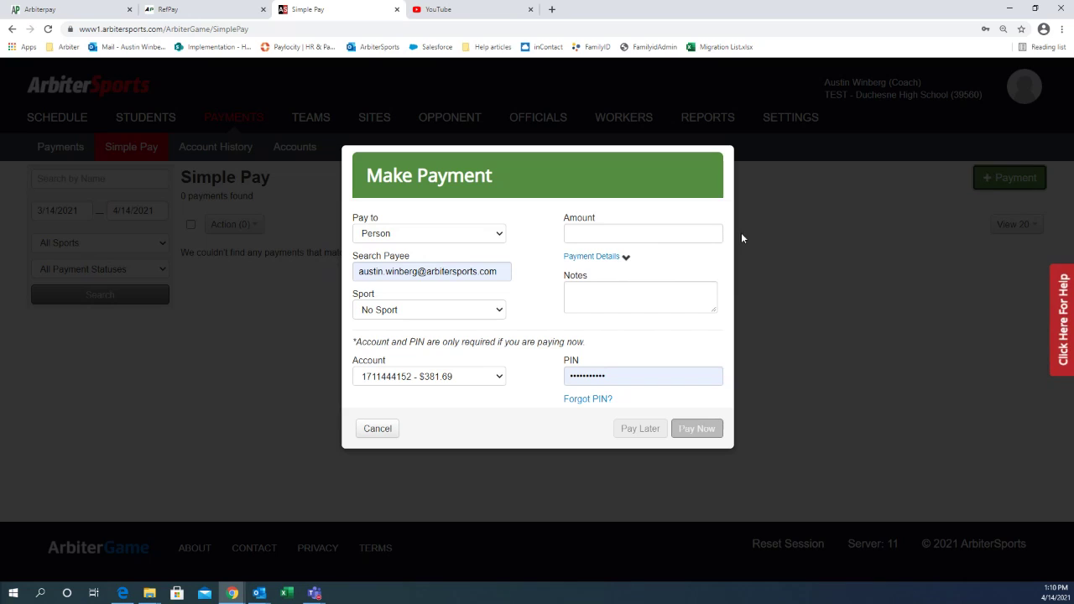
left_click(495, 273)
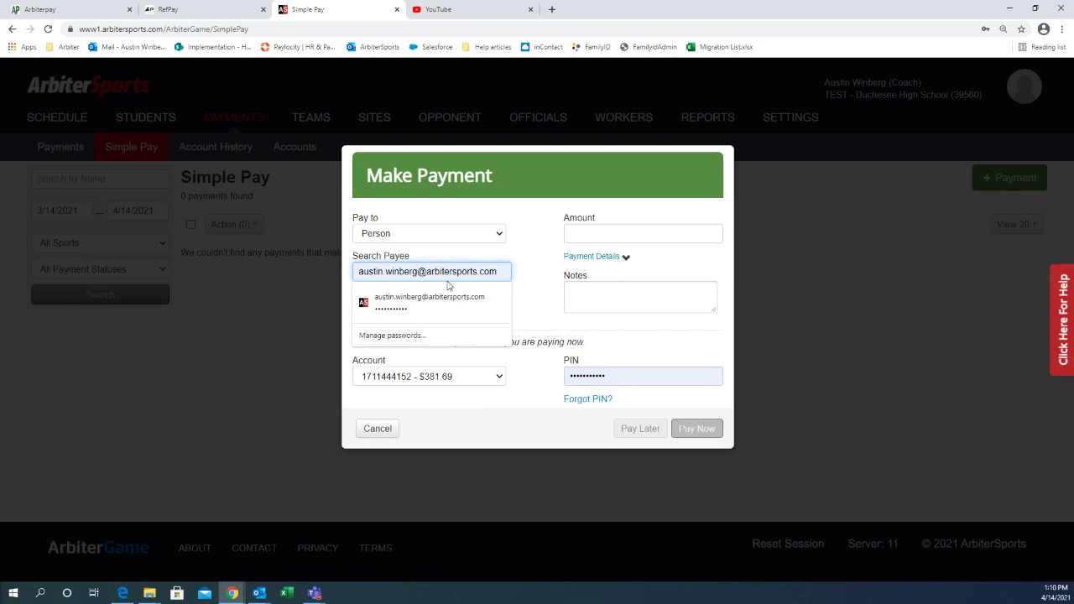
key("Tab")
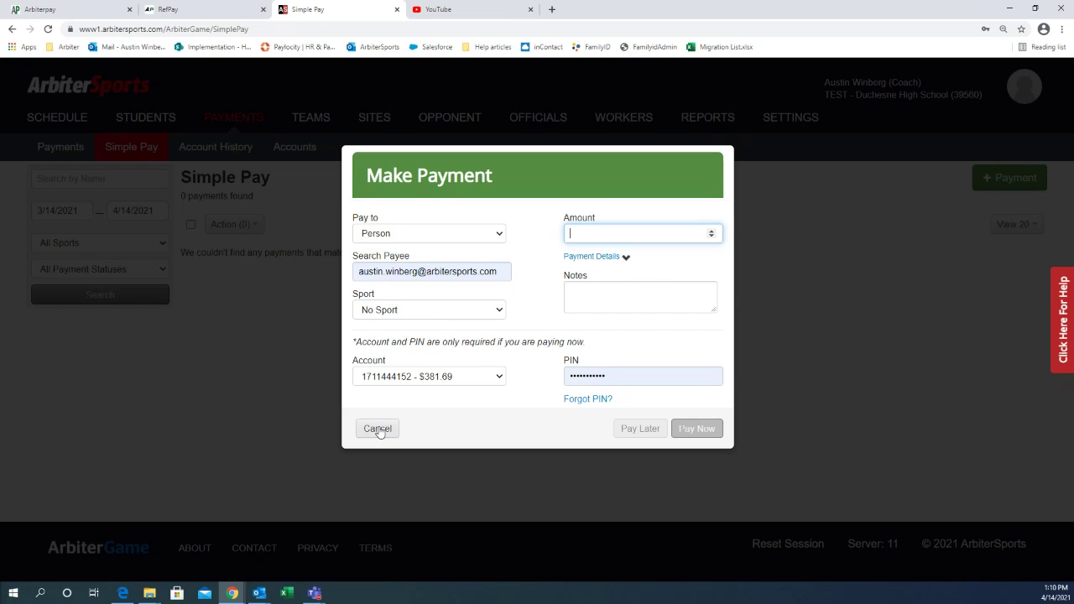
left_click(378, 430)
left_click(58, 148)
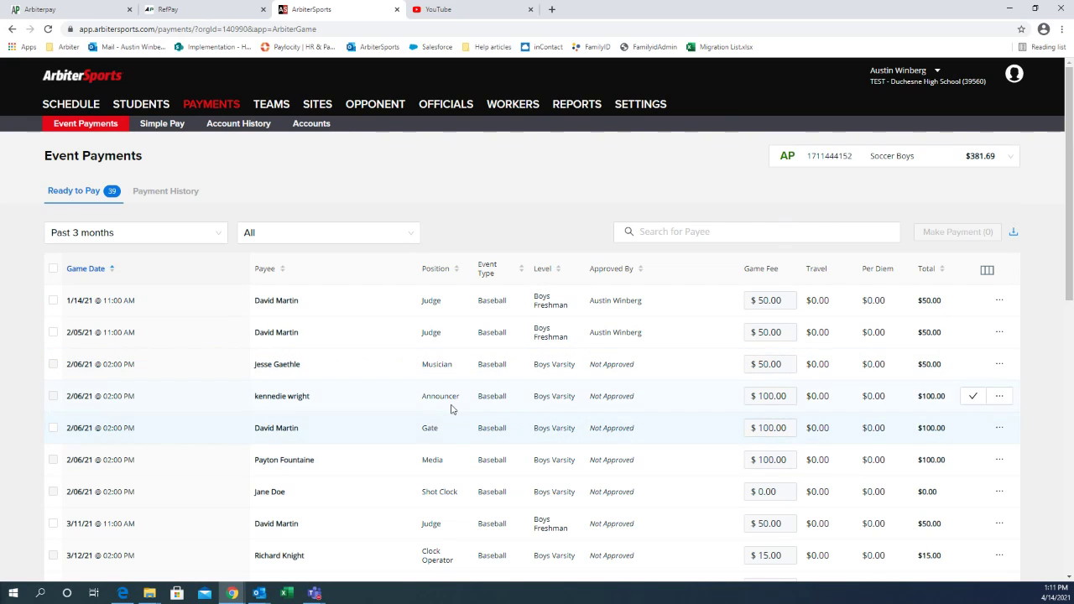
Step: Scroll through the 39 Ready to Pay games in the Event Payments table
scroll(451, 409, "down", 3)
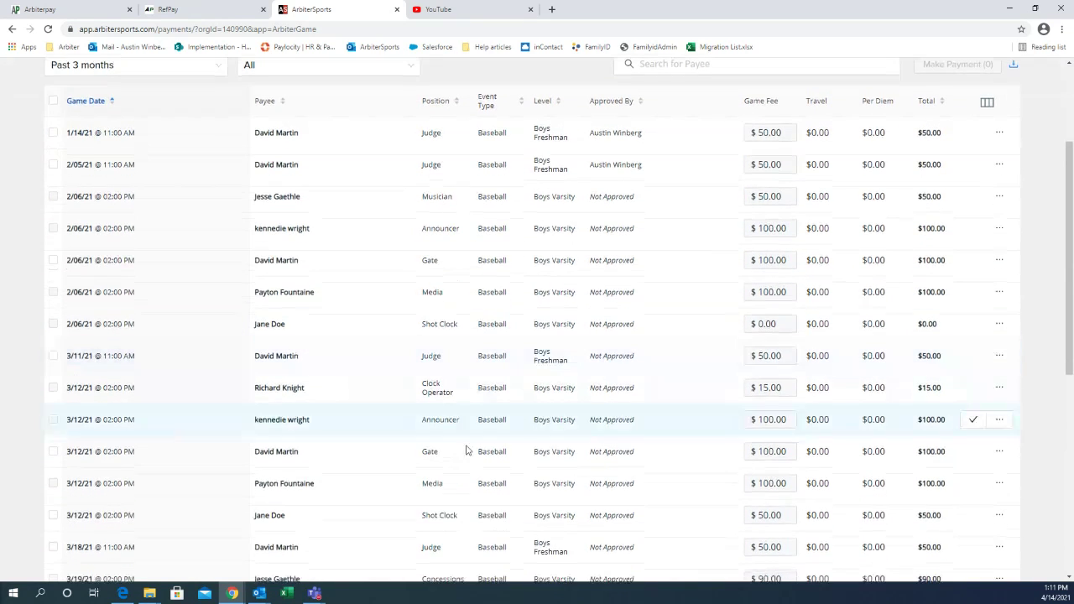
scroll(403, 419, "up", 2)
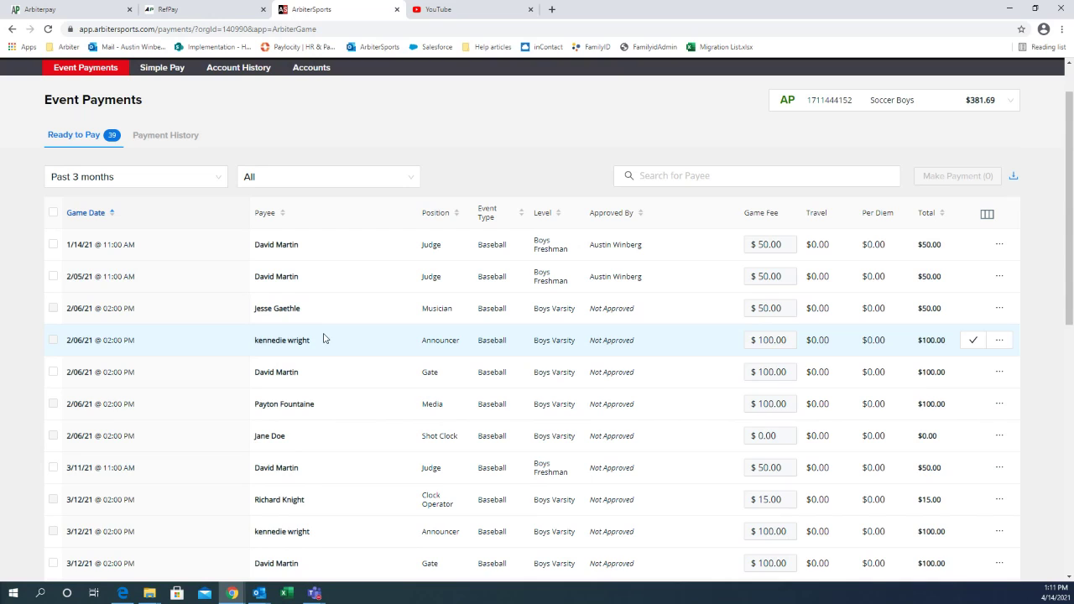
scroll(360, 260, "up", 1)
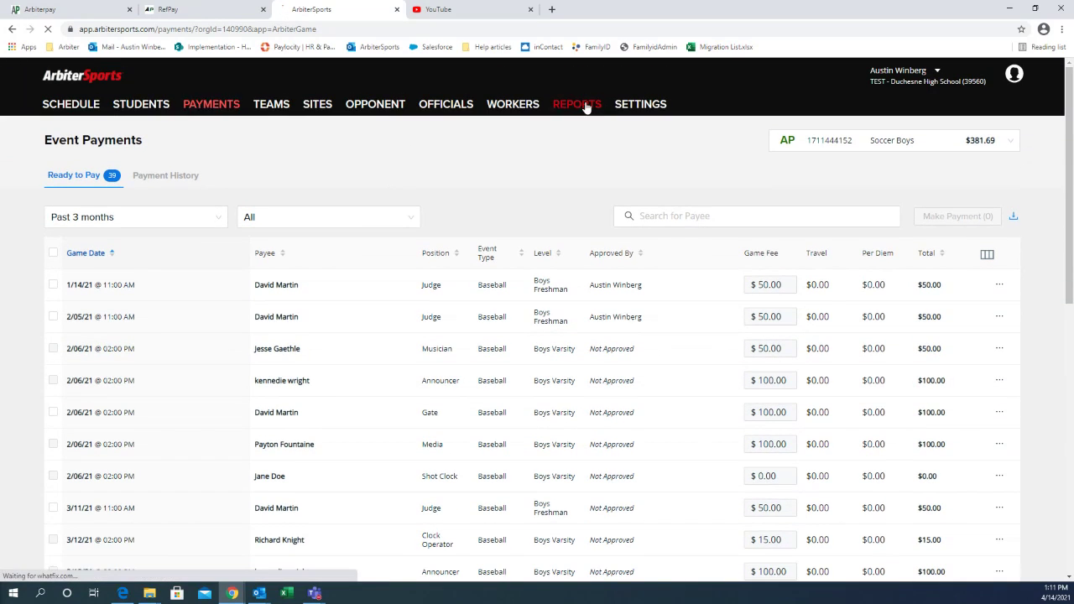
Step: Open the Payment Details report and scroll through its date, sport, level, event type and status filters
left_click(554, 116)
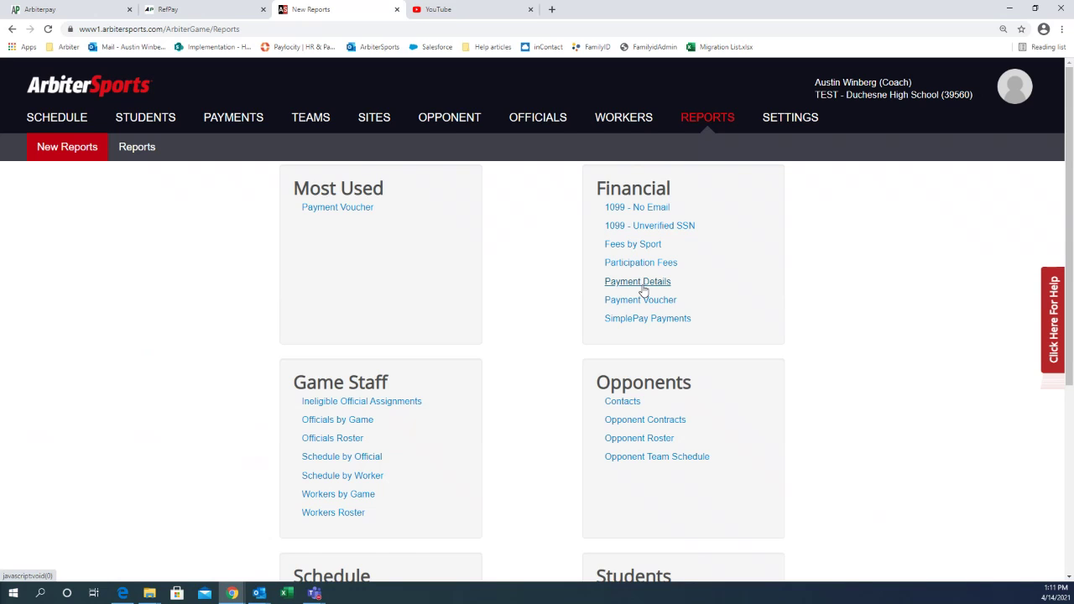
left_click(642, 285)
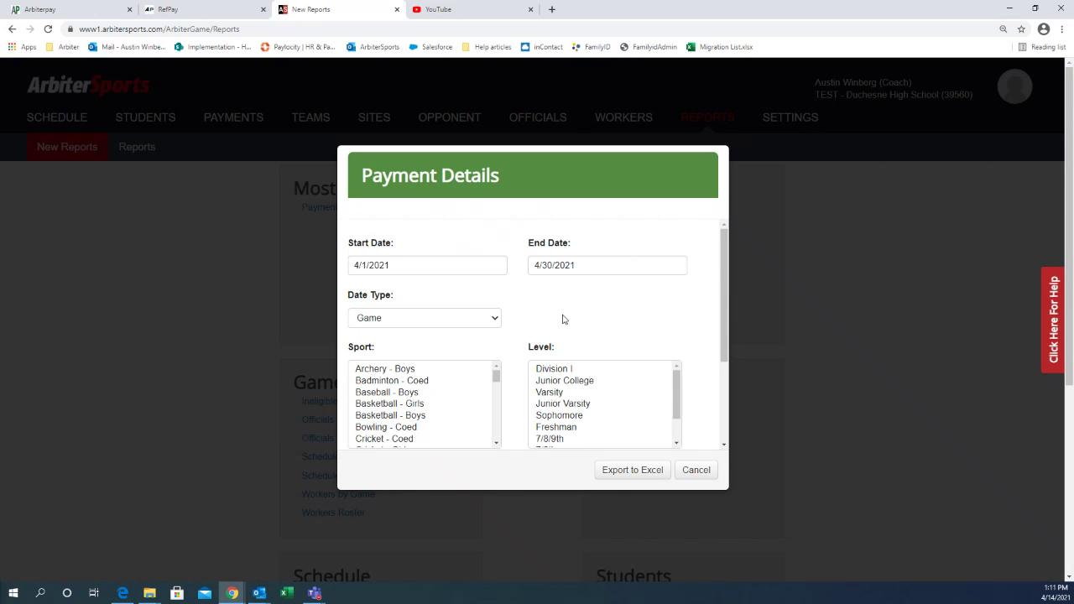
scroll(567, 317, "down", 1)
scroll(580, 322, "up", 1)
scroll(583, 322, "down", 1)
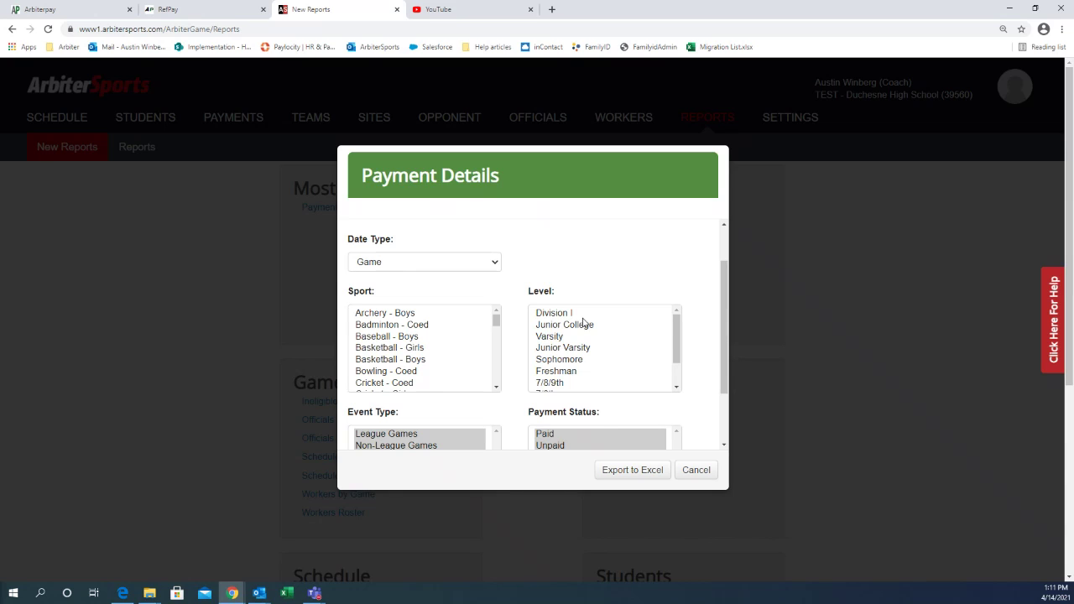
scroll(585, 322, "down", 1)
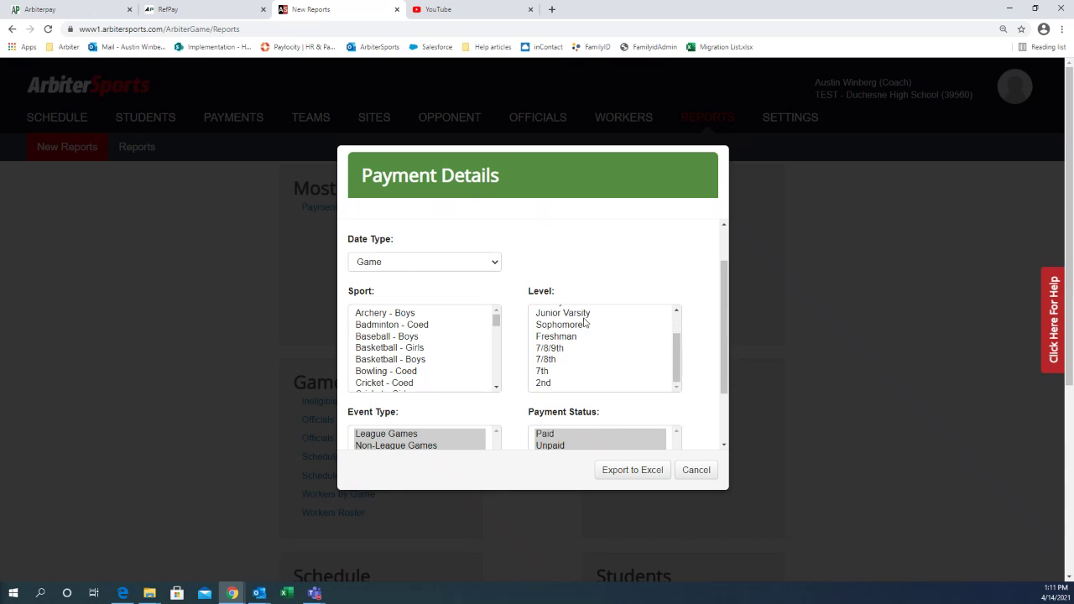
scroll(688, 311, "down", 1)
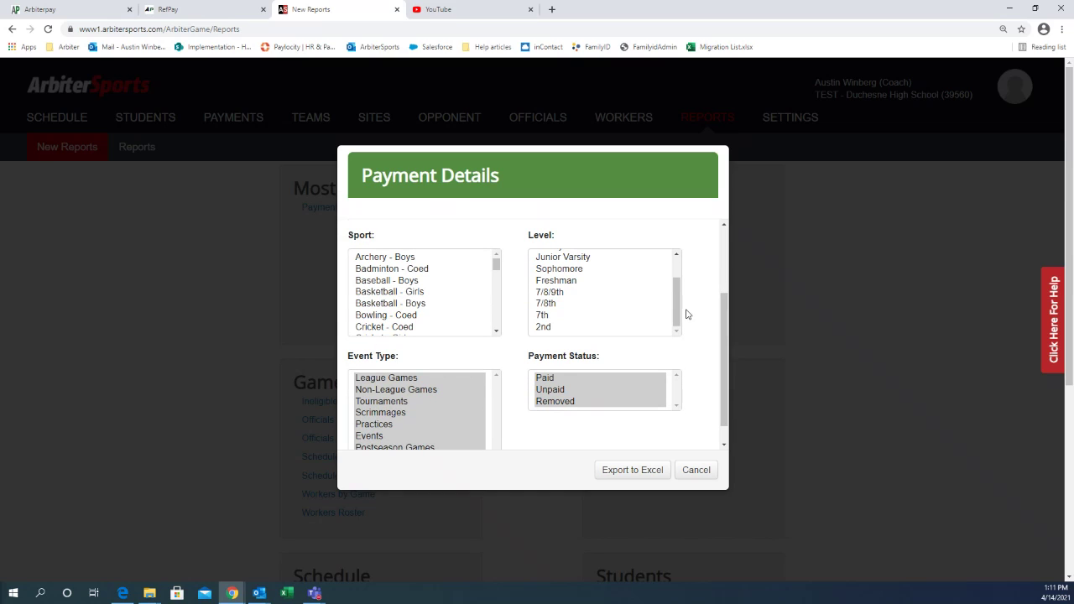
scroll(686, 314, "up", 2)
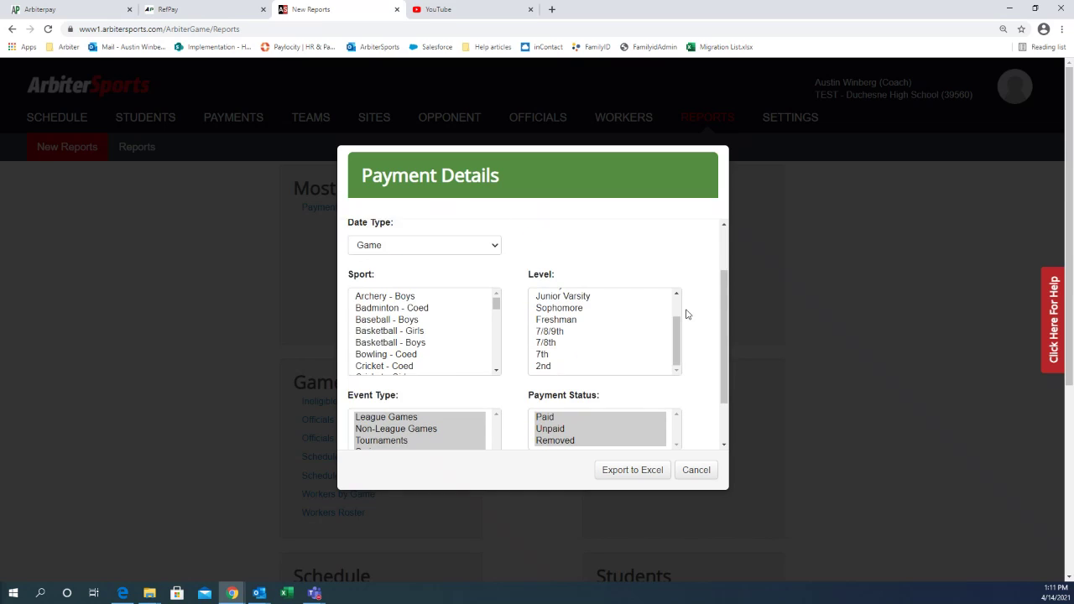
Step: Cancel the Payment Details report options without exporting anything
left_click(709, 473)
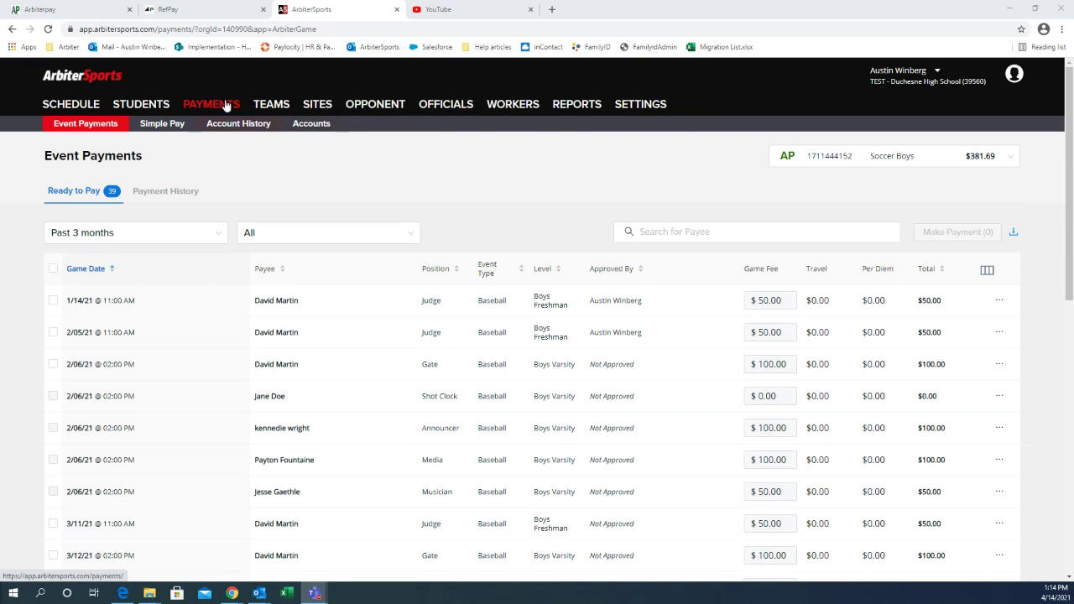
Step: On the Accounts page, remove the linked Soccer Boys ArbiterPay account and confirm
left_click(303, 126)
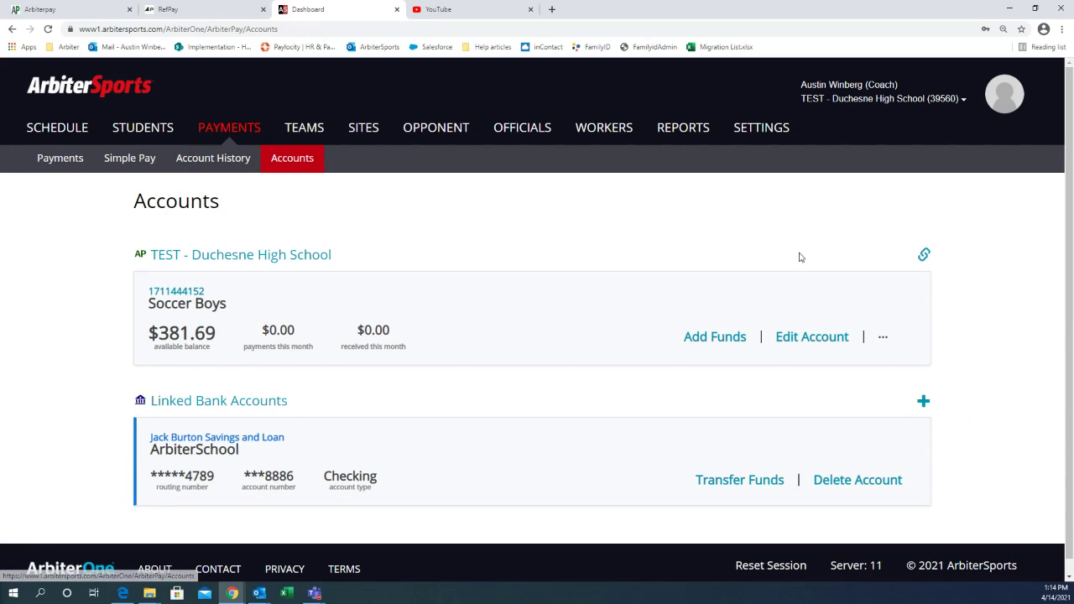
left_click(882, 338)
left_click(877, 353)
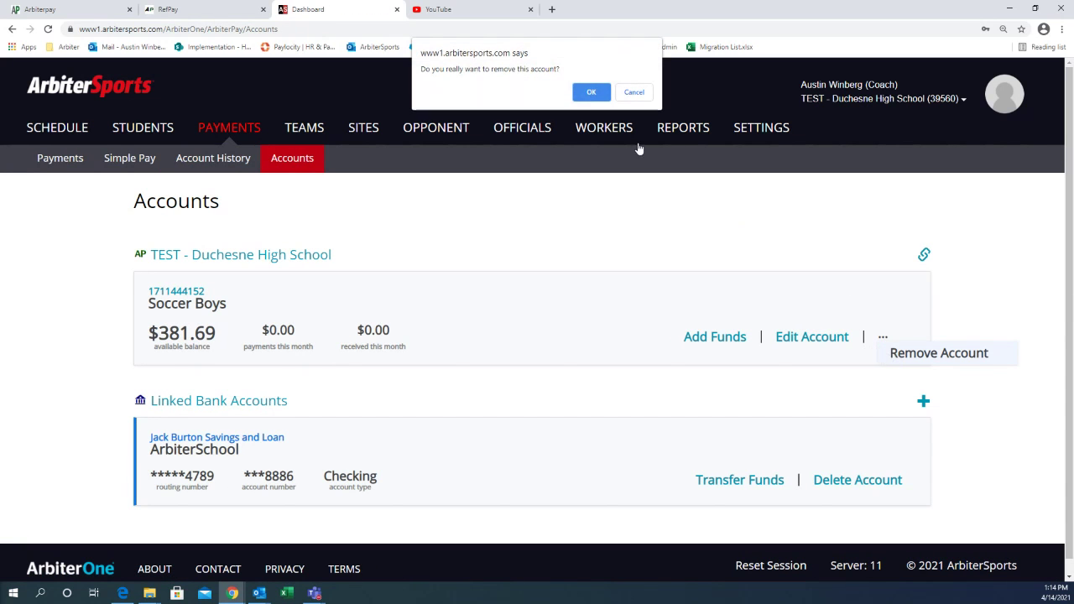
left_click(590, 91)
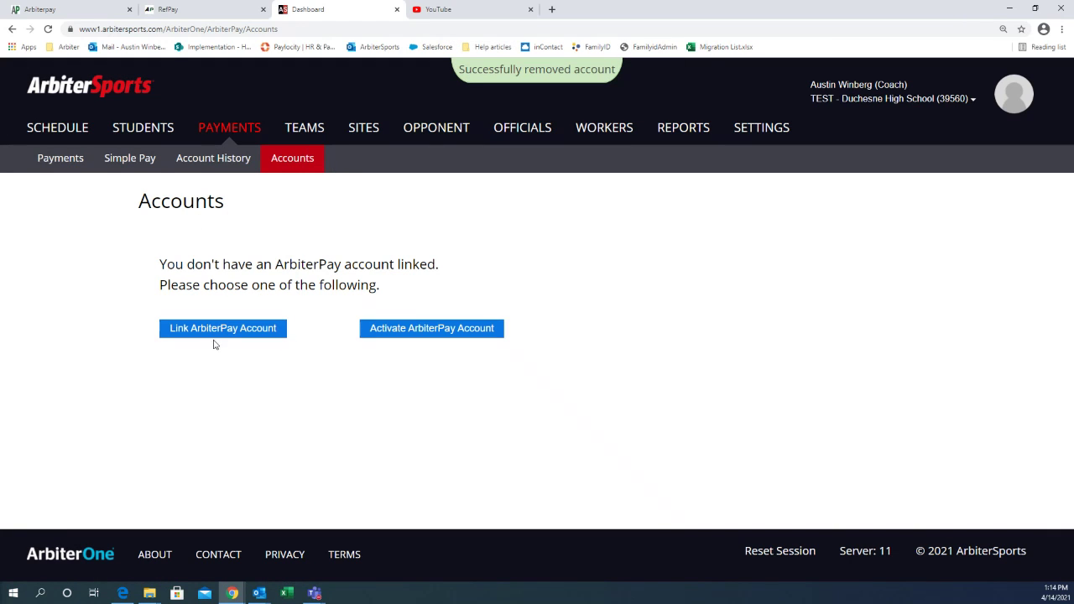
Step: Start linking an ArbiterPay account, enter the account username, choose Paying Account and search
left_click(185, 331)
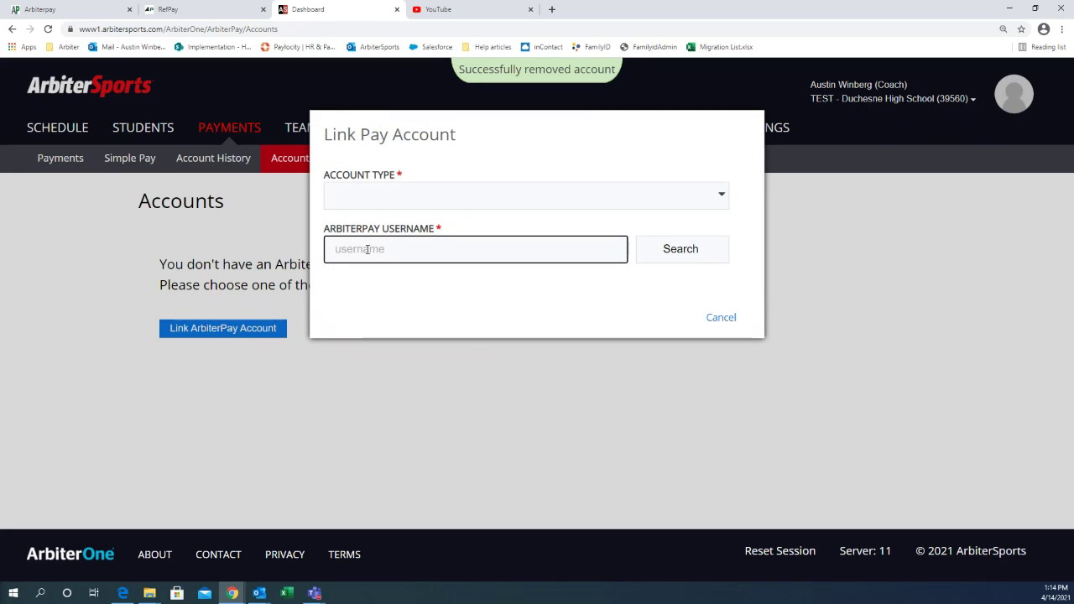
type("arbiterschool")
left_click(372, 196)
left_click(377, 220)
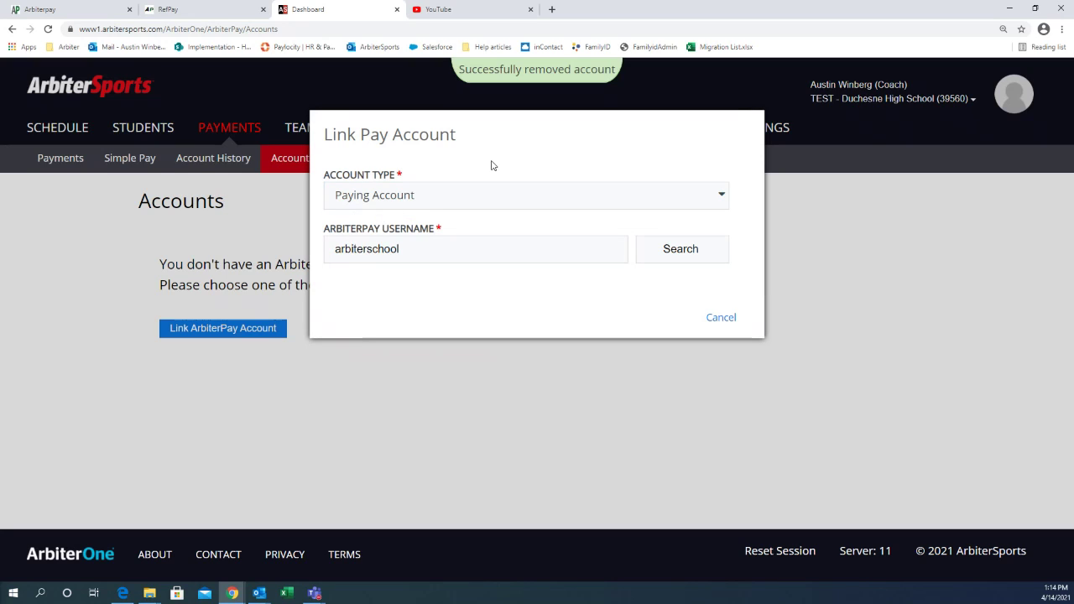
left_click(668, 251)
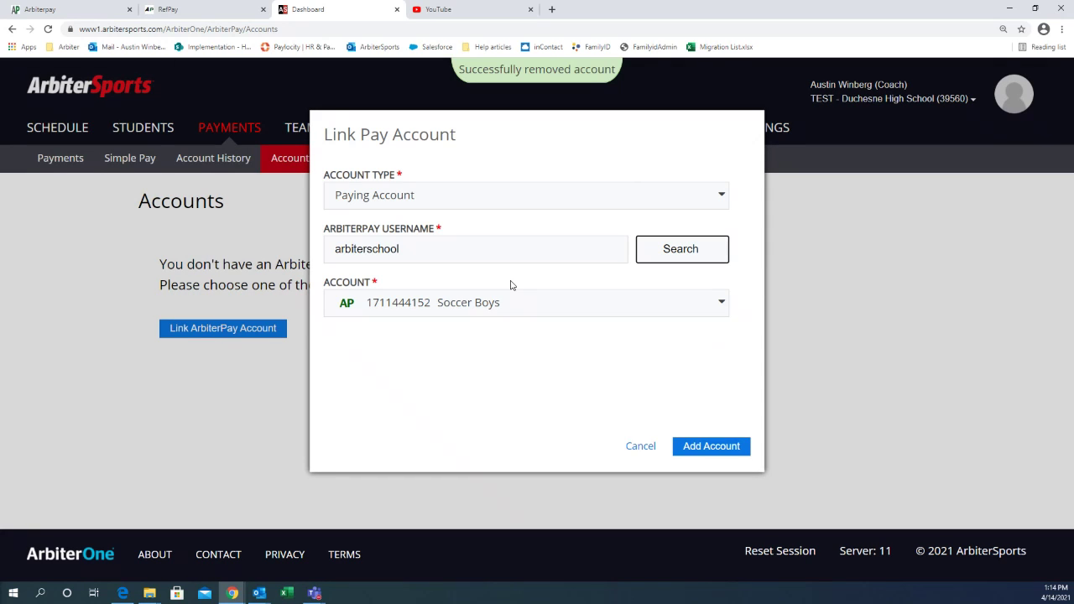
Step: Add the found Soccer Boys account and enter its PIN in Confirm PIN
left_click(704, 447)
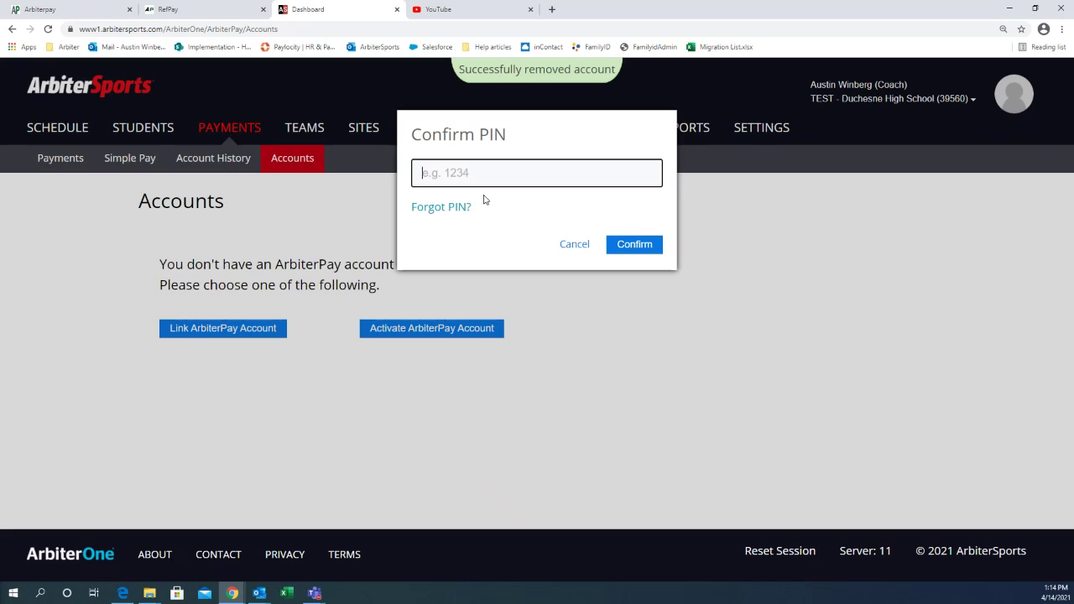
type("9999")
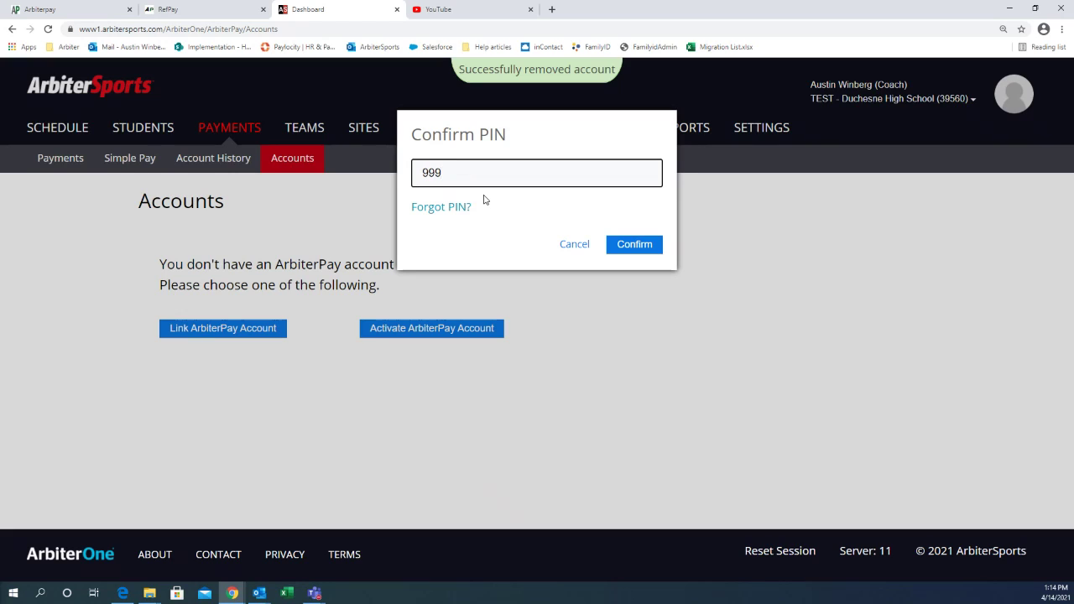